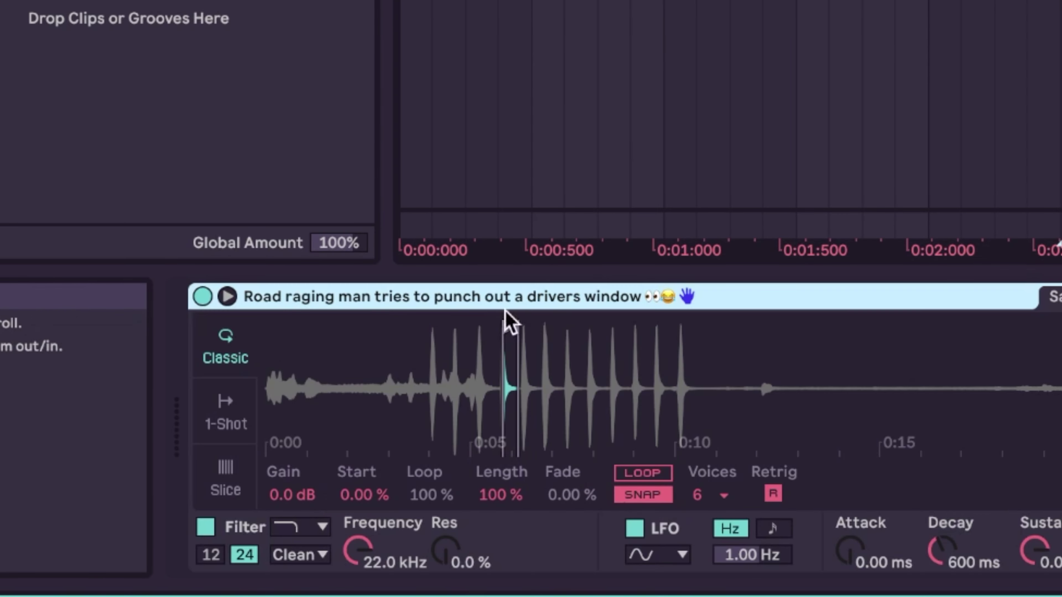
# Crop the road-rage sample to the single punch hit selected in the Simpler waveform.
pyautogui.rightClick(528, 374)
pyautogui.click(629, 489)
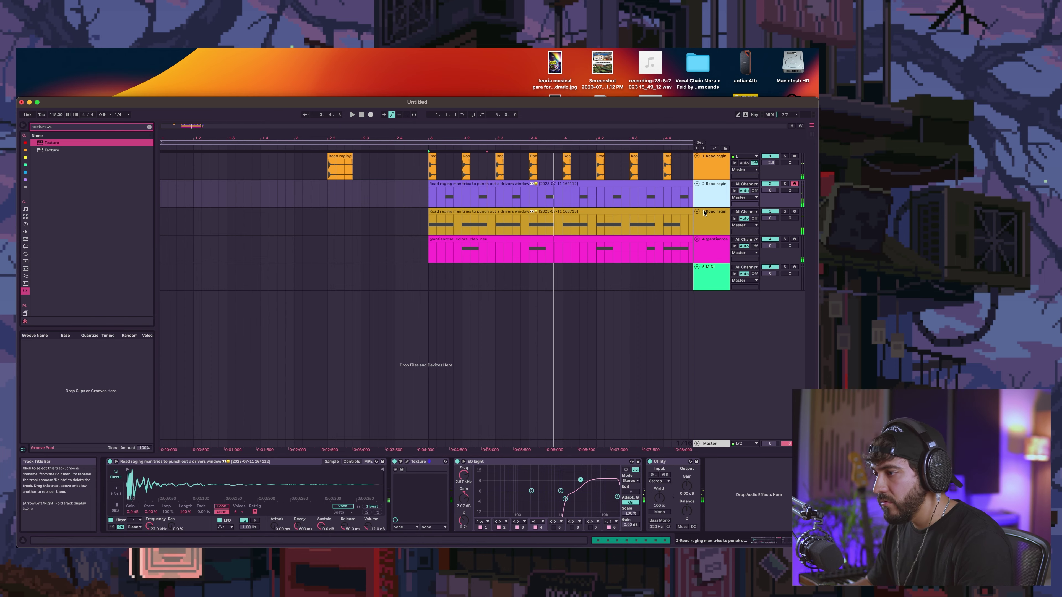
# Duplicate the purple punch-sample track and delete the clip on the copy.
pyautogui.press('super+d')
pyautogui.click(502, 211)
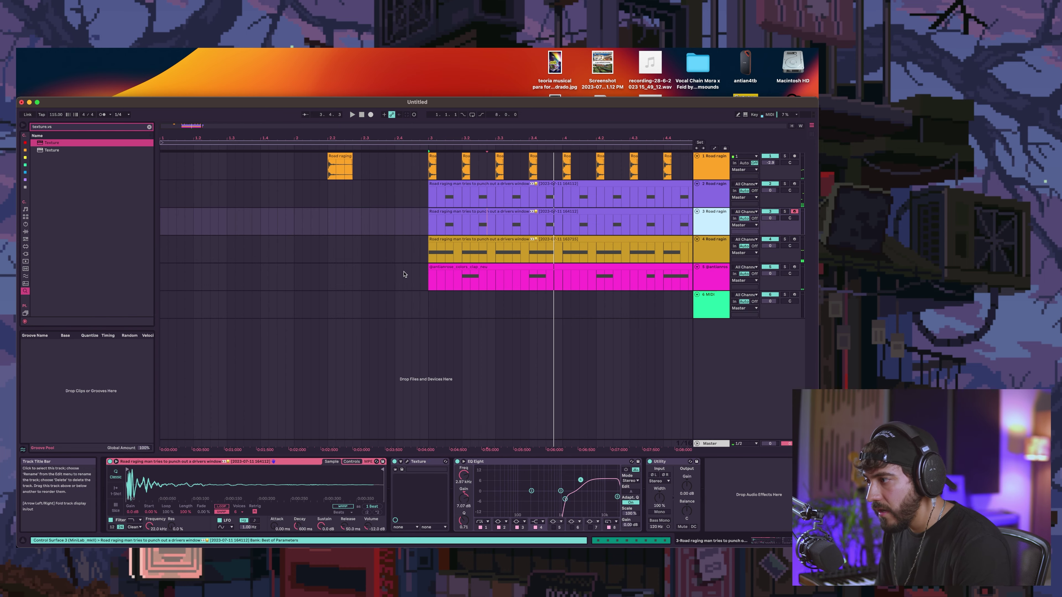
pyautogui.press('Delete')
# Lower the track volume of the duplicated purple punch-sample track.
pyautogui.click(407, 461)
pyautogui.click(354, 166)
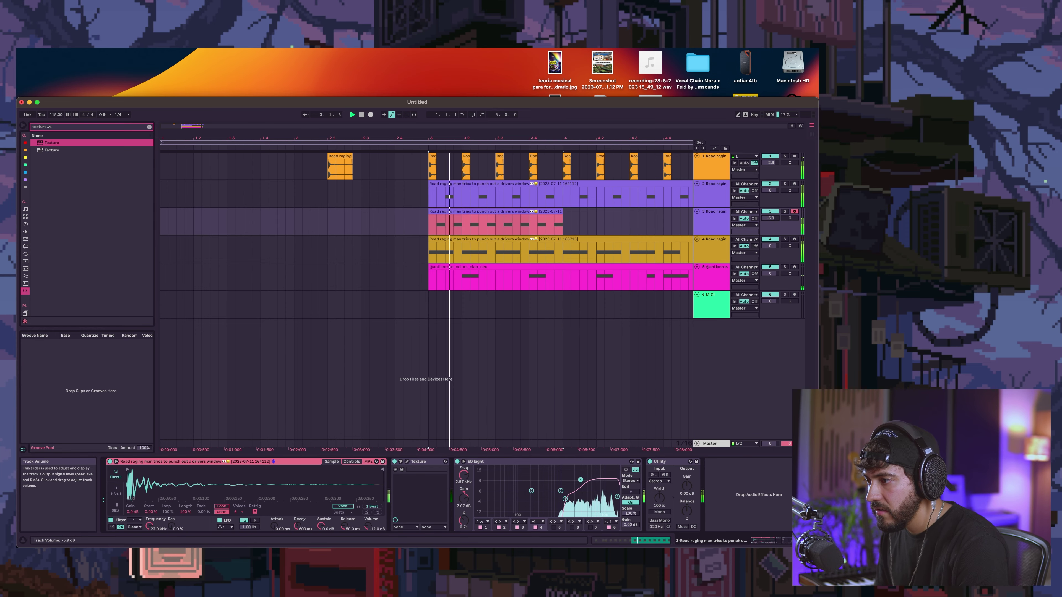
pyautogui.moveTo(770, 218); pyautogui.dragTo(770, 225)
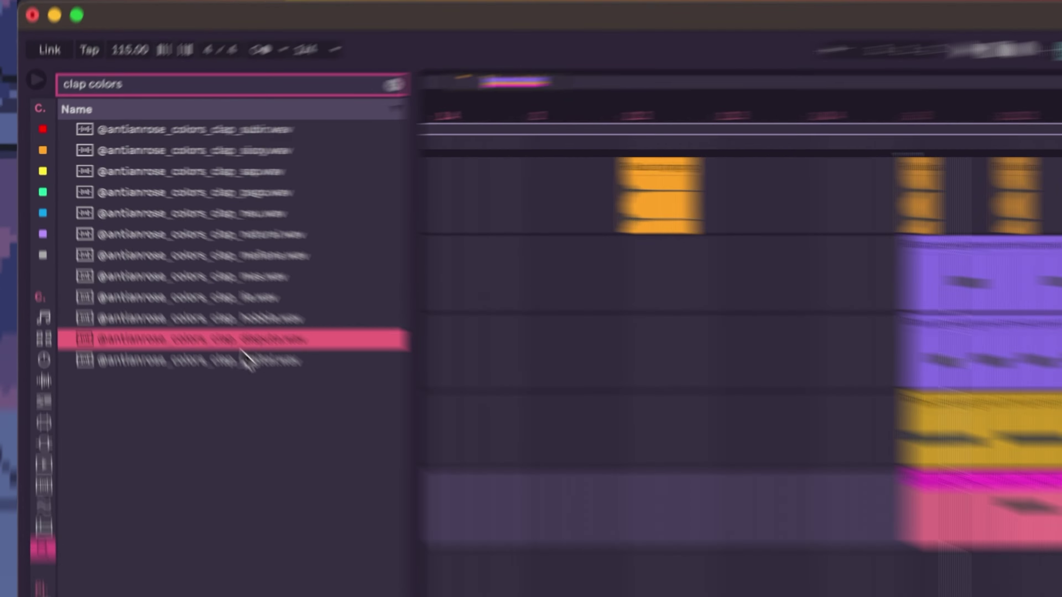
# Audition the "clap colors" samples and lower the volume of the first clap chain in the Instrument Rack.
pyautogui.click(83, 225)
pyautogui.click(80, 195)
pyautogui.click(244, 235)
pyautogui.click(287, 156)
pyautogui.click(292, 103)
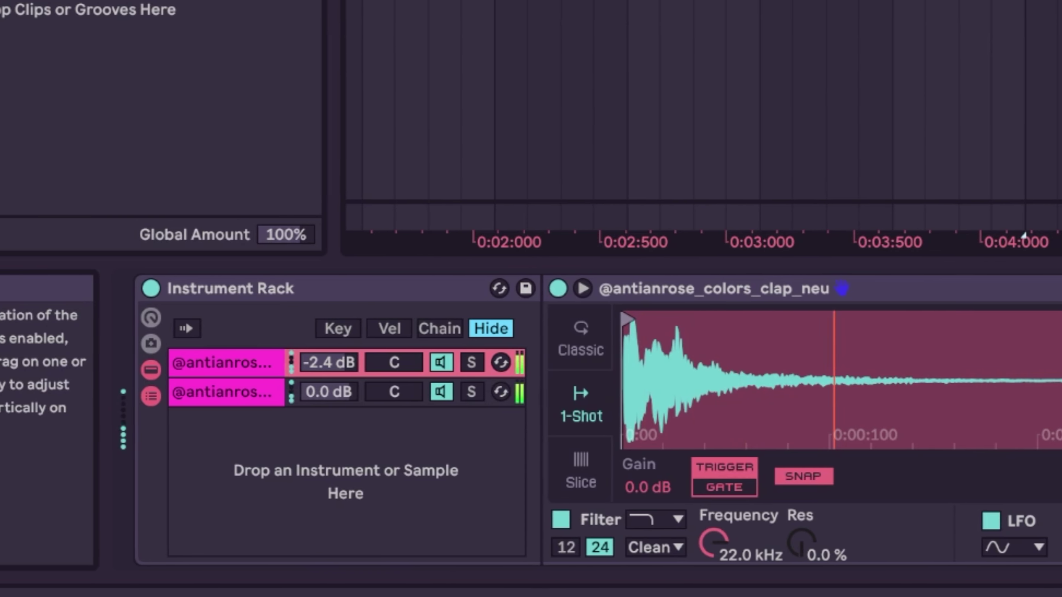
pyautogui.moveTo(315, 363)
pyautogui.mouseDown()
pyautogui.moveTo(315, 385)
pyautogui.moveTo(303, 390)
pyautogui.moveTo(303, 378)
pyautogui.mouseUp()
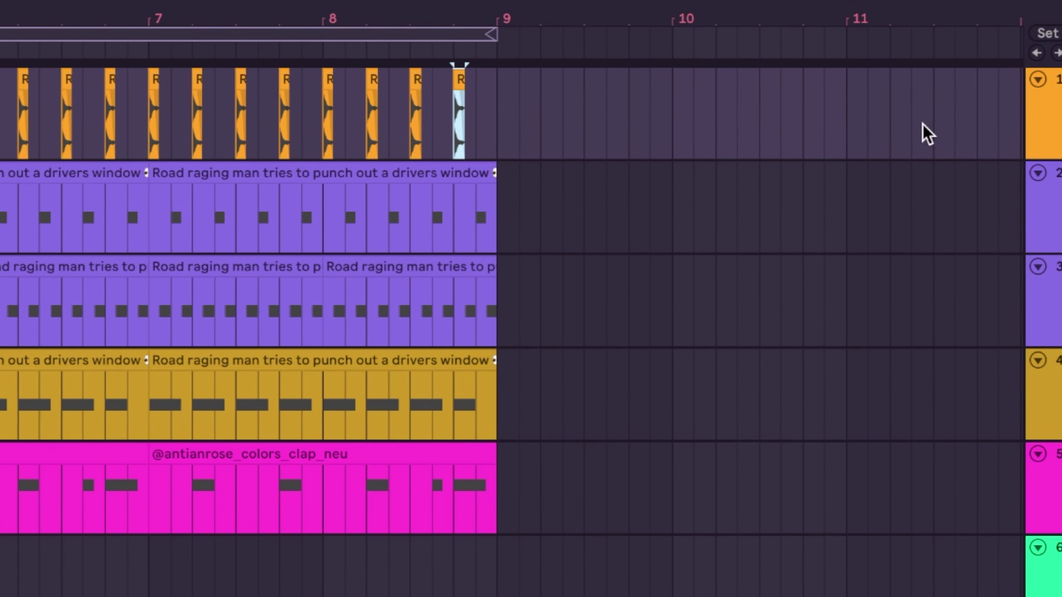
# Paste the full road-rage recording on the first audio track past bar 9 and inspect its waveform.
pyautogui.click(864, 119)
pyautogui.press('super+v')
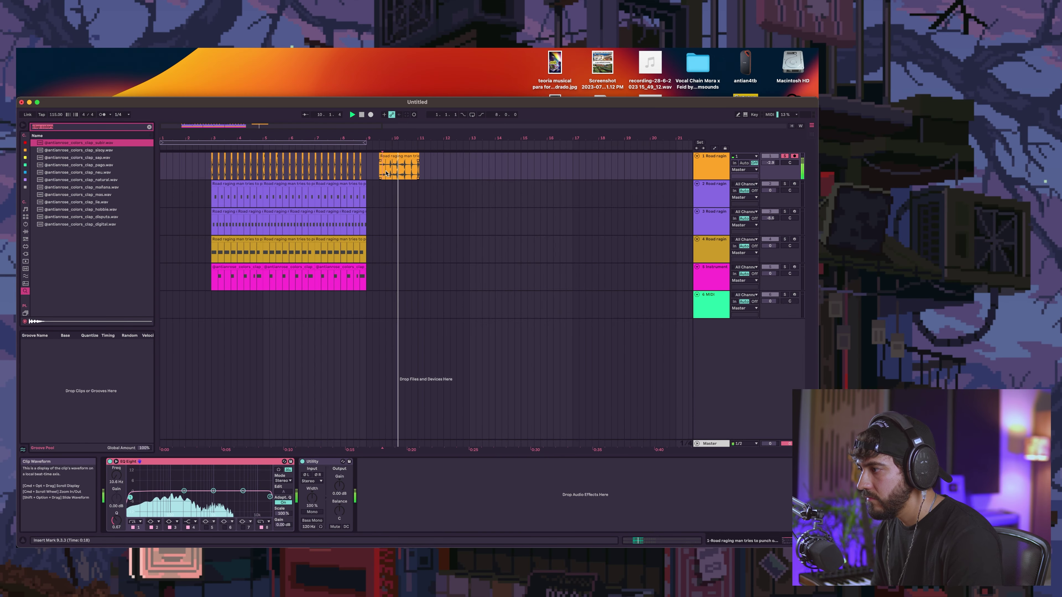
pyautogui.scroll(5, 406, 170)
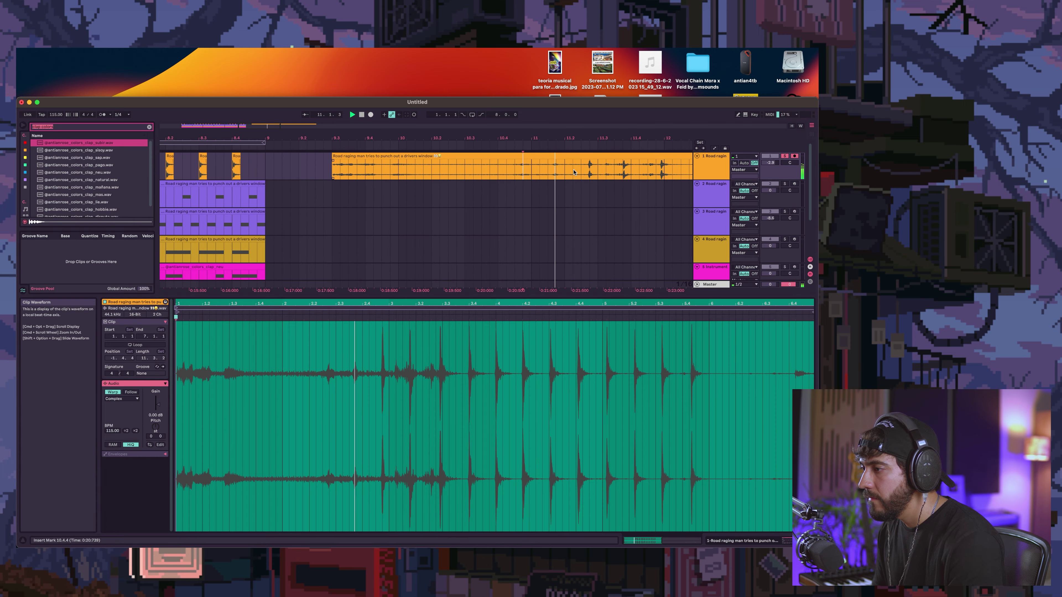
pyautogui.hscroll(6, 584, 172)
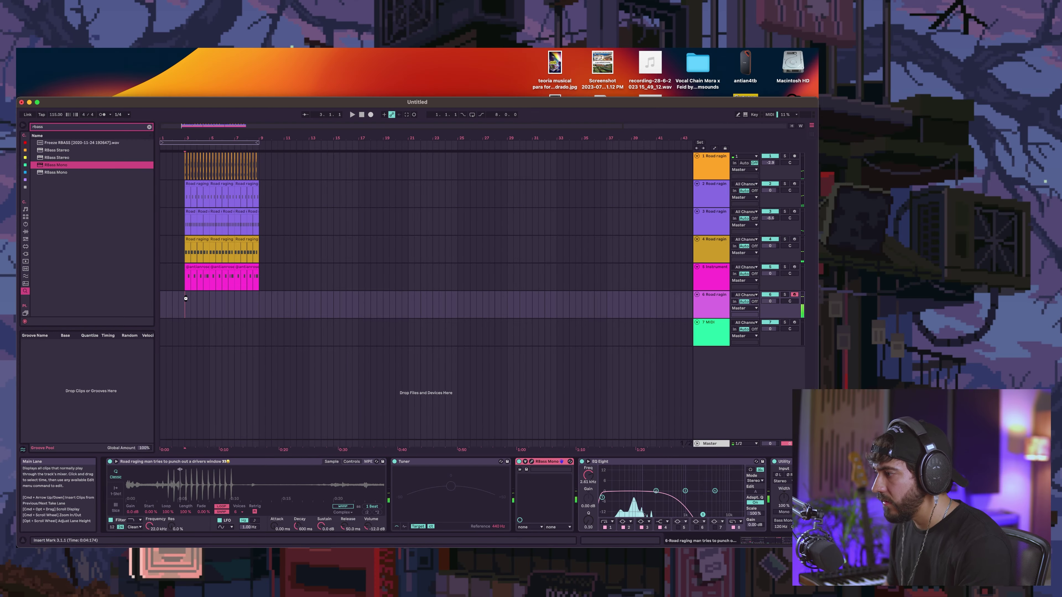
# Place the insertion point at bar 3 on the sixth track and close its Kickstart 2 window.
pyautogui.click(188, 295)
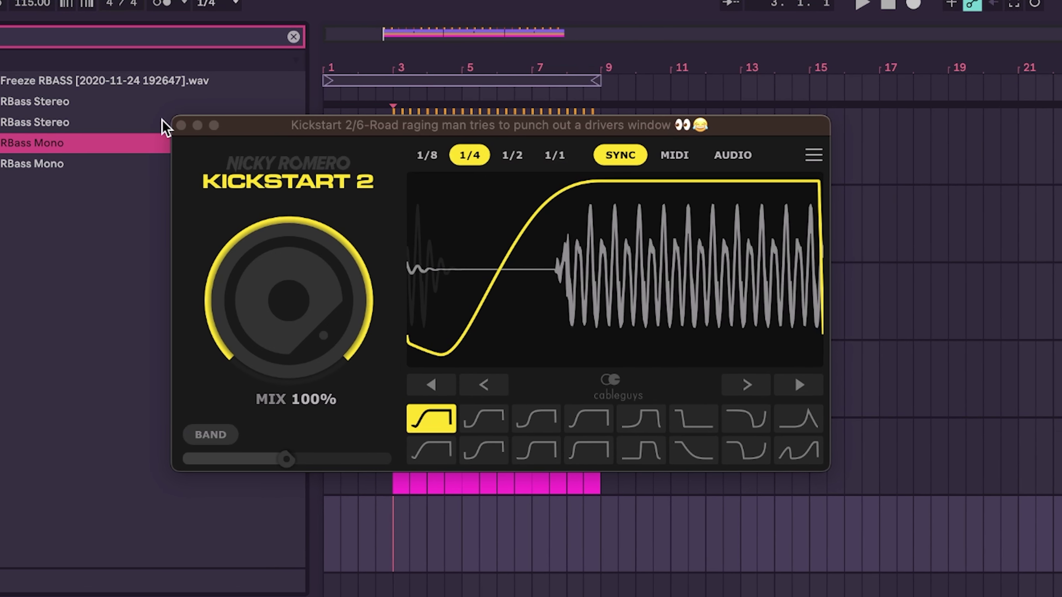
pyautogui.click(168, 125)
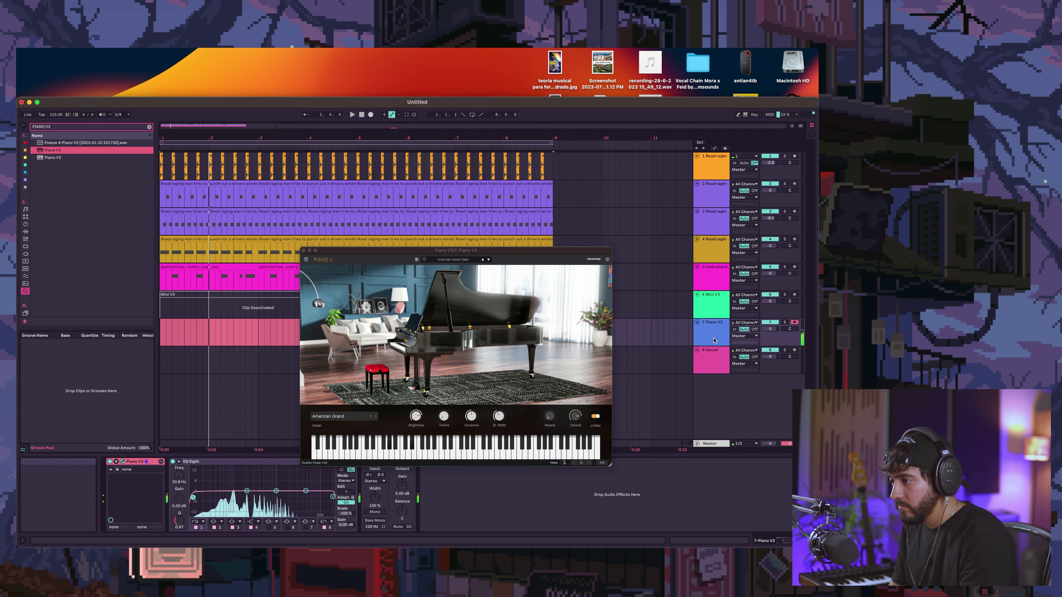
# Switch Piano V to the Japanese Grand preset, then close its window with the beat playing.
pyautogui.click(489, 259)
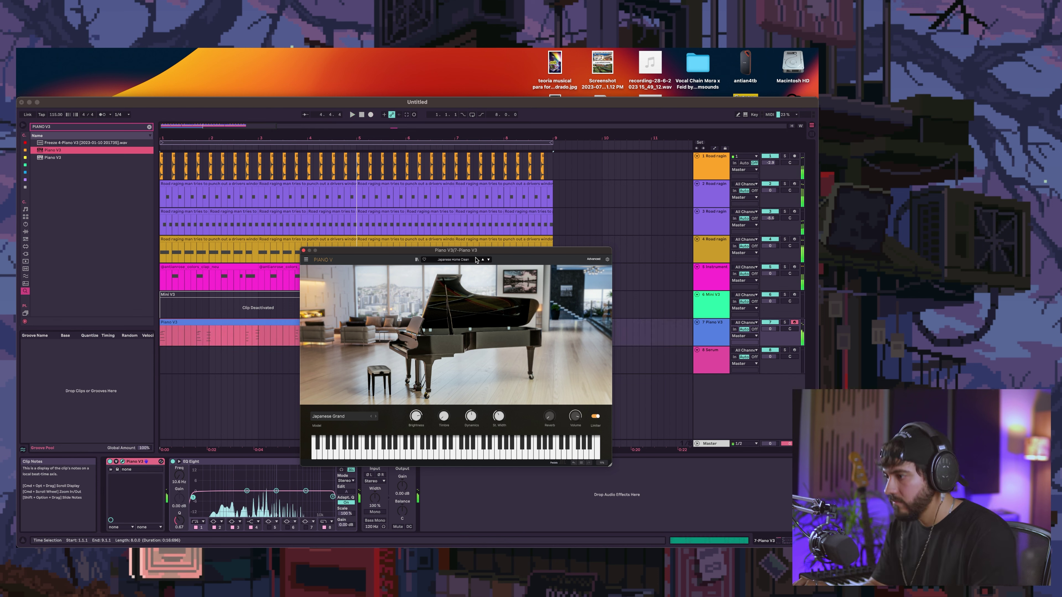
pyautogui.press('space')
pyautogui.click(304, 250)
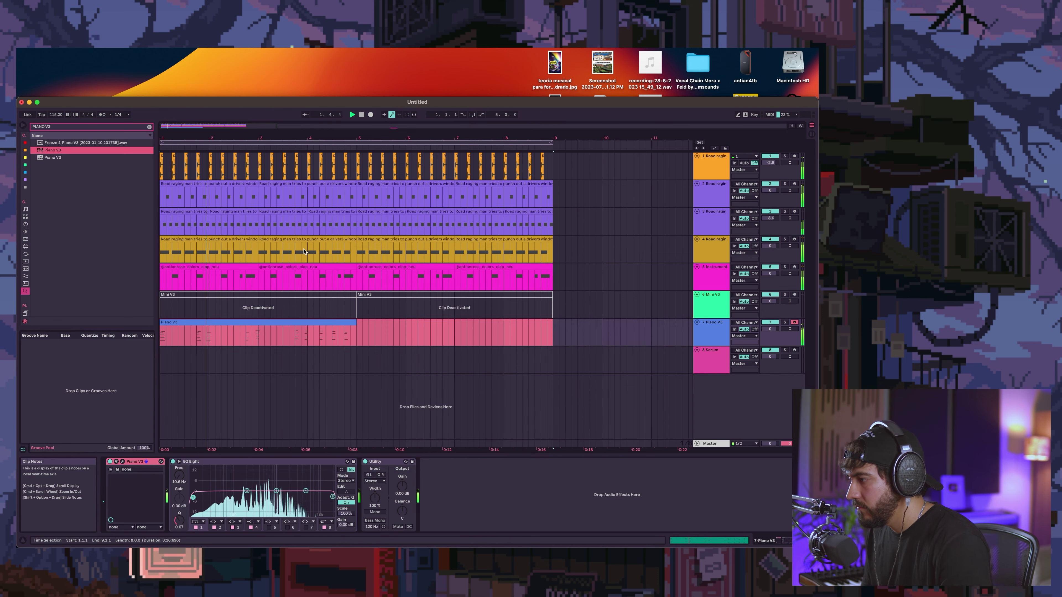
# Open the Piano V3 clip, select its notes and quantize them.
pyautogui.doubleClick(252, 322)
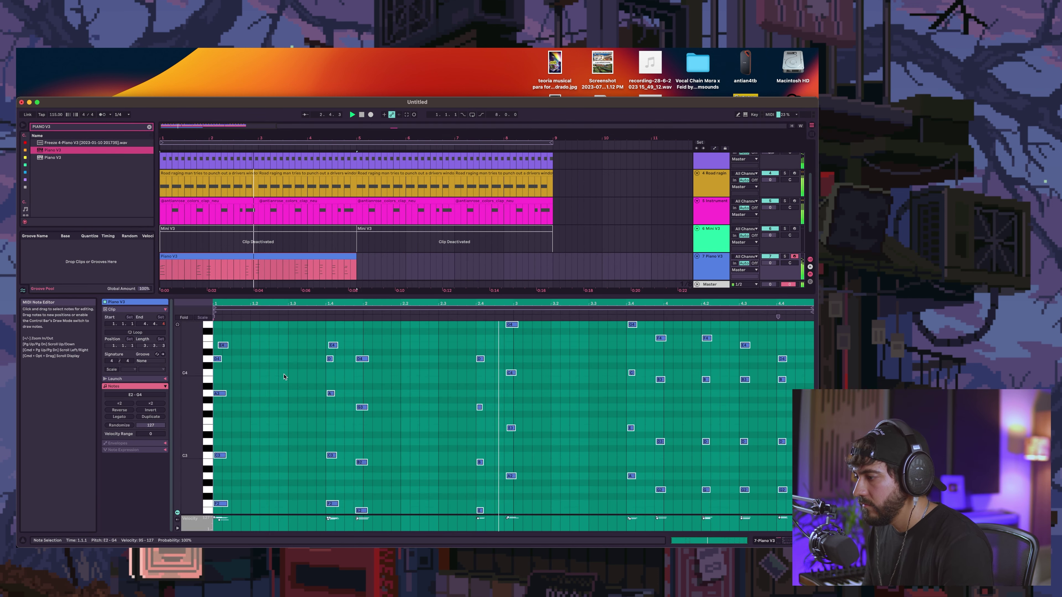
pyautogui.click(261, 381)
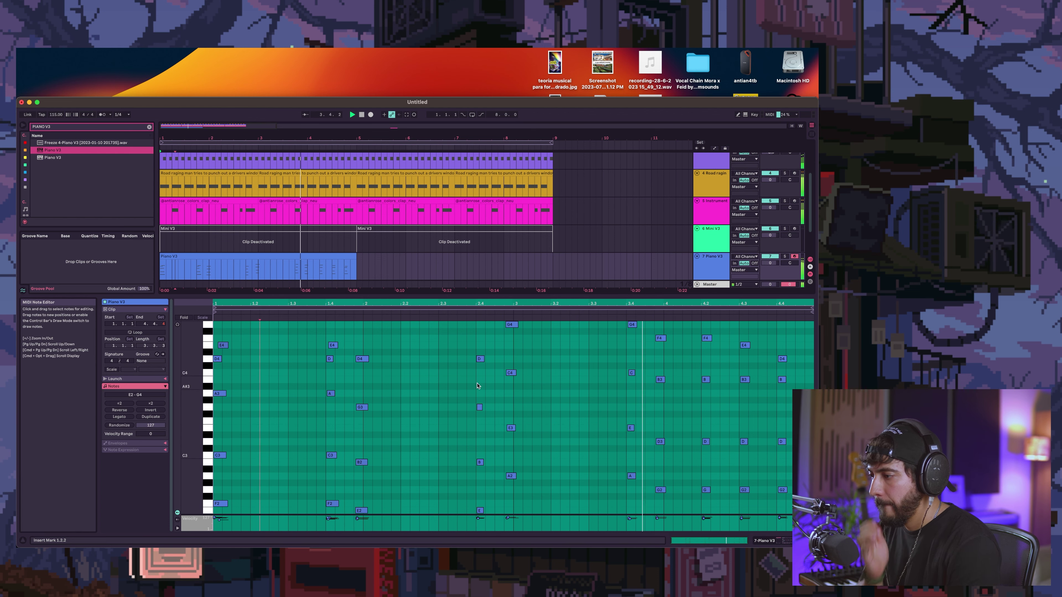
pyautogui.press('space')
pyautogui.moveTo(797, 361); pyautogui.dragTo(205, 539)
pyautogui.press('super+u')
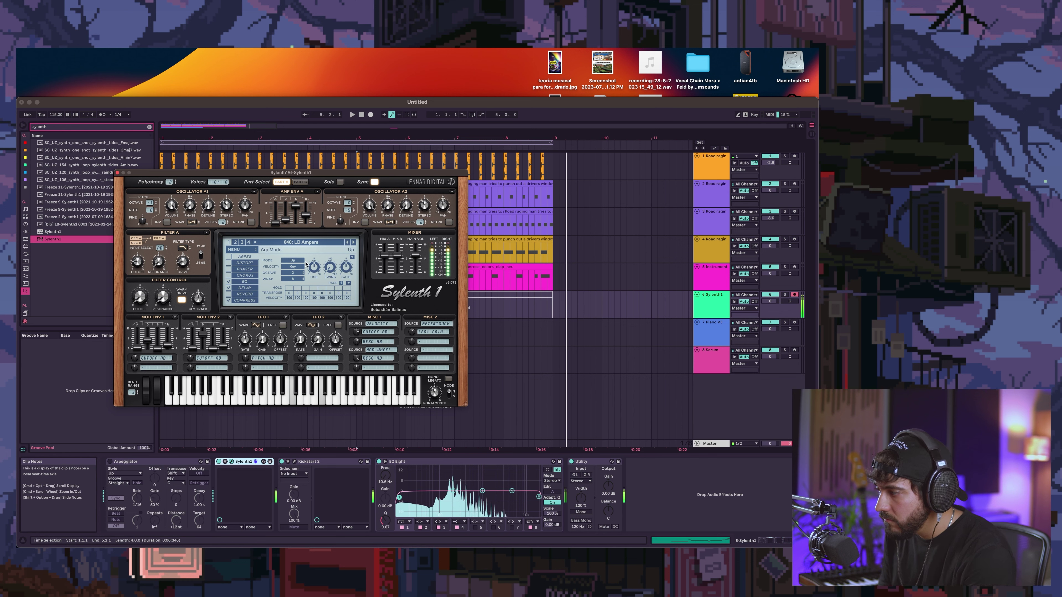
# Browse the Sylenth1 presets around LD Ampere and raise the synth's polyphony.
pyautogui.click(353, 242)
pyautogui.click(346, 243)
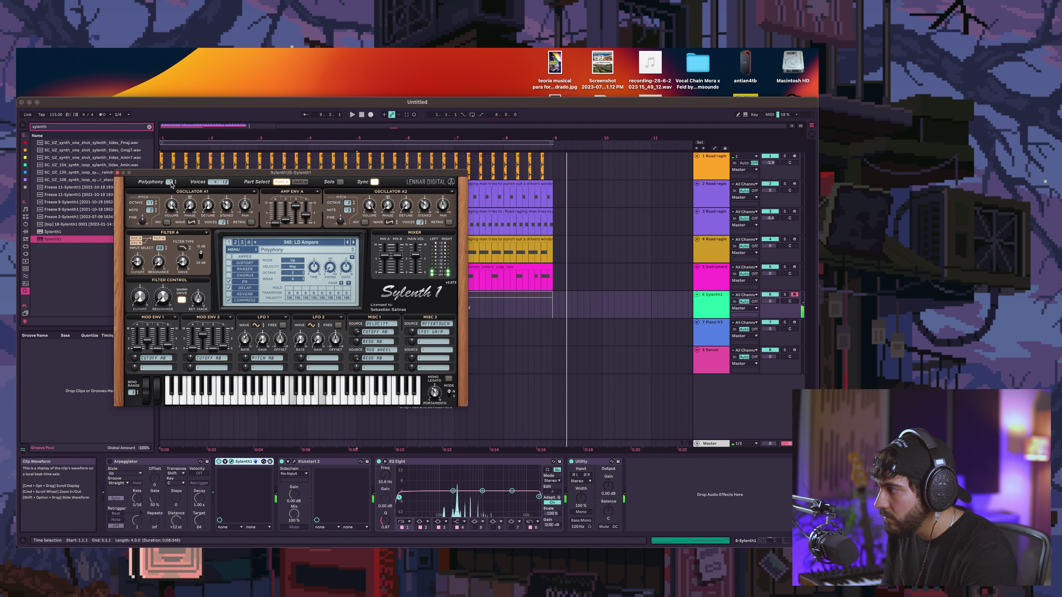
pyautogui.moveTo(172, 153); pyautogui.dragTo(171, 147)
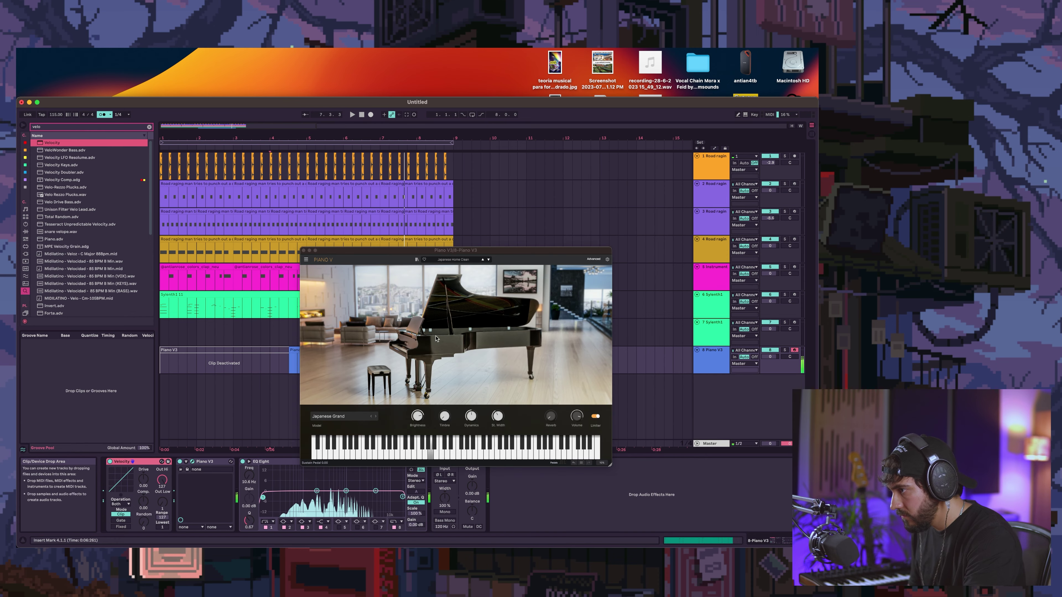
# Advance the Piano V preset four times from the Japanese Grand, past the Classical Upright.
pyautogui.click(488, 259)
pyautogui.click(488, 259)
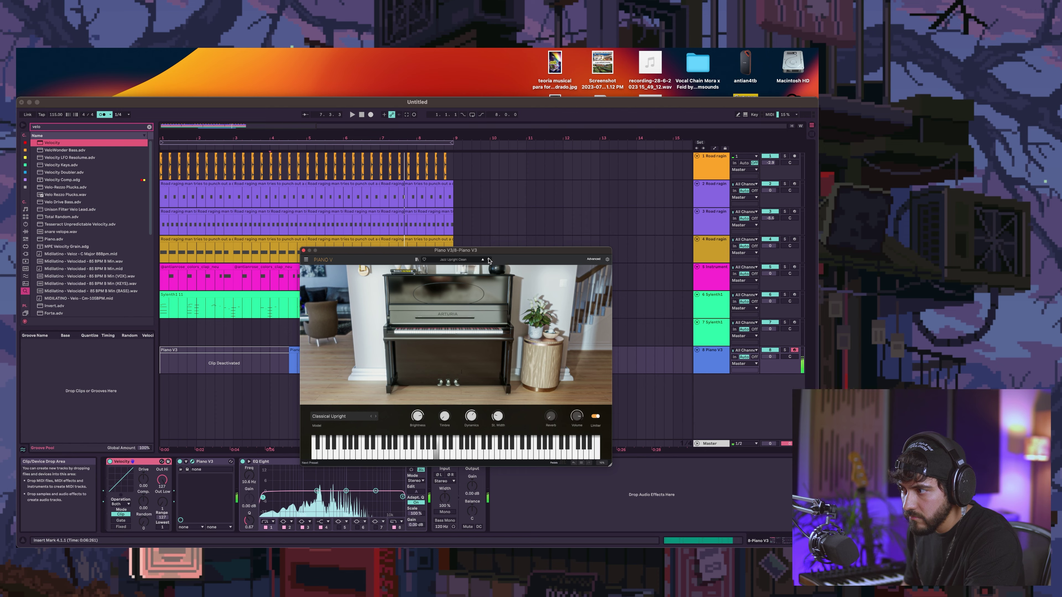
pyautogui.click(489, 259)
pyautogui.click(489, 259)
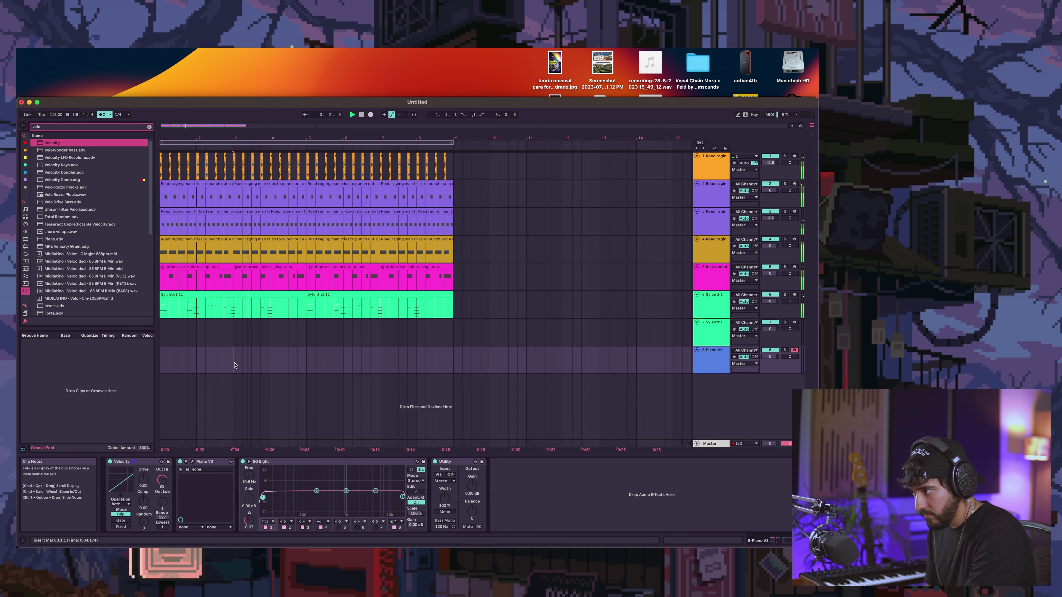
# Record a MIDI performance on the Piano V3 track over the beat and restart playback.
pyautogui.press('F9')
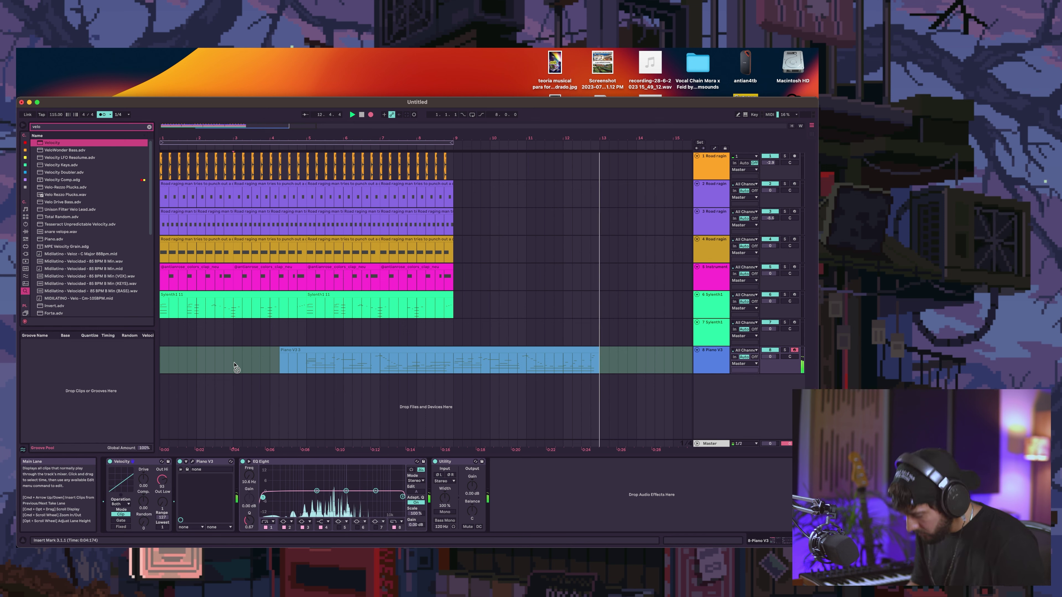
pyautogui.press('space')
pyautogui.press('space')
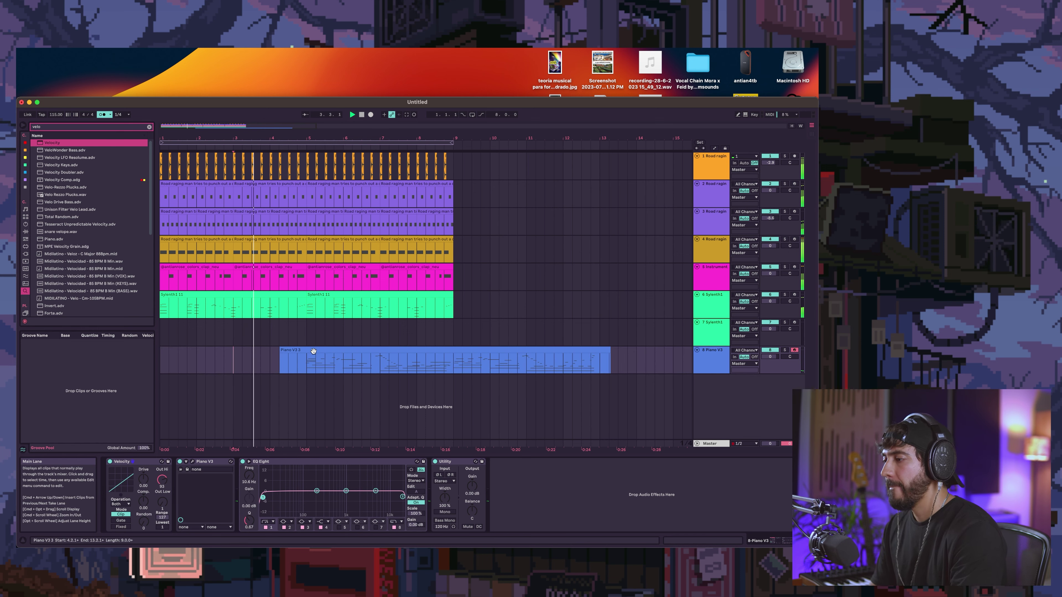
# Review the empty Sylenth1 track's device chain and reselect the recorded piano clip.
pyautogui.click(309, 364)
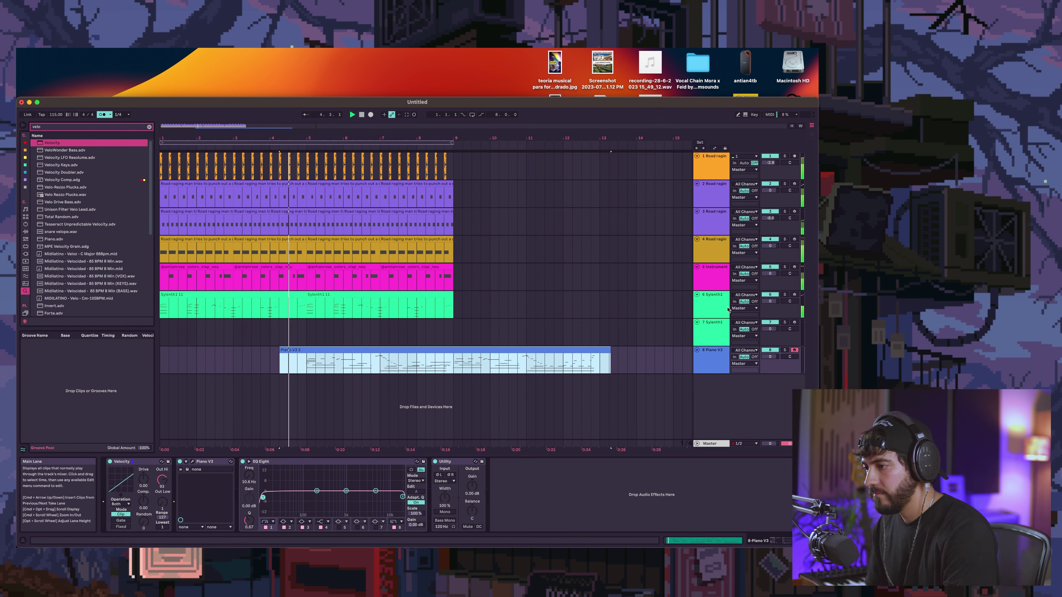
pyautogui.click(713, 334)
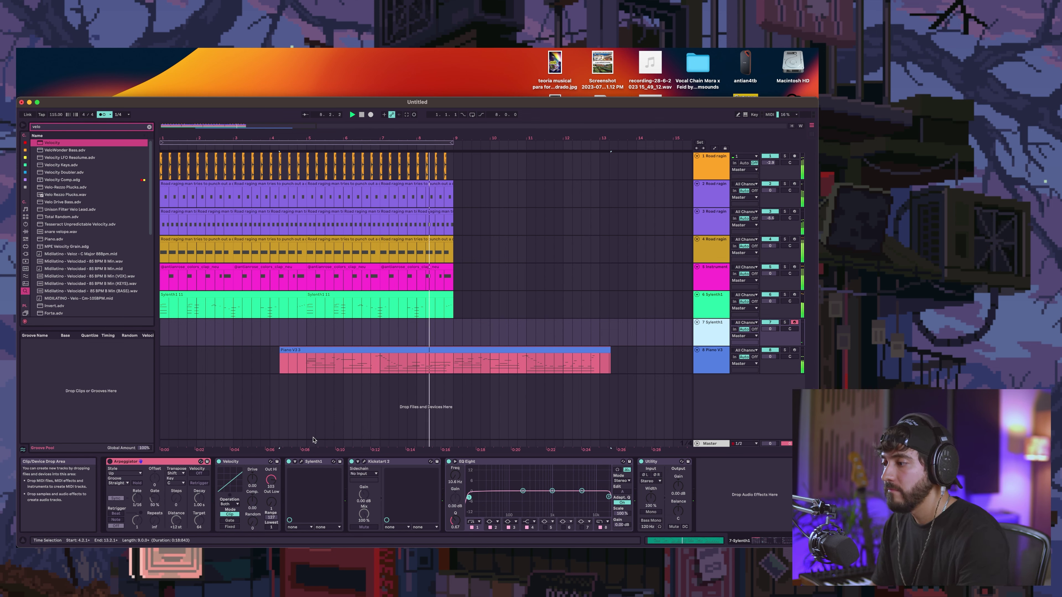
pyautogui.click(462, 351)
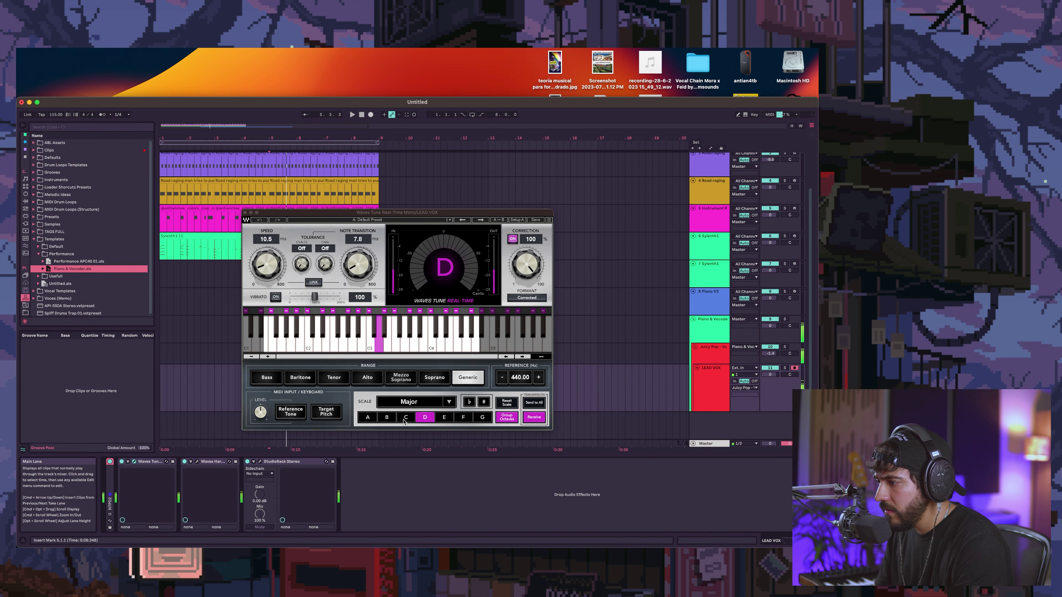
# Set the session key in Waves Harmony on the LEAD VOX track to C.
pyautogui.click(544, 131)
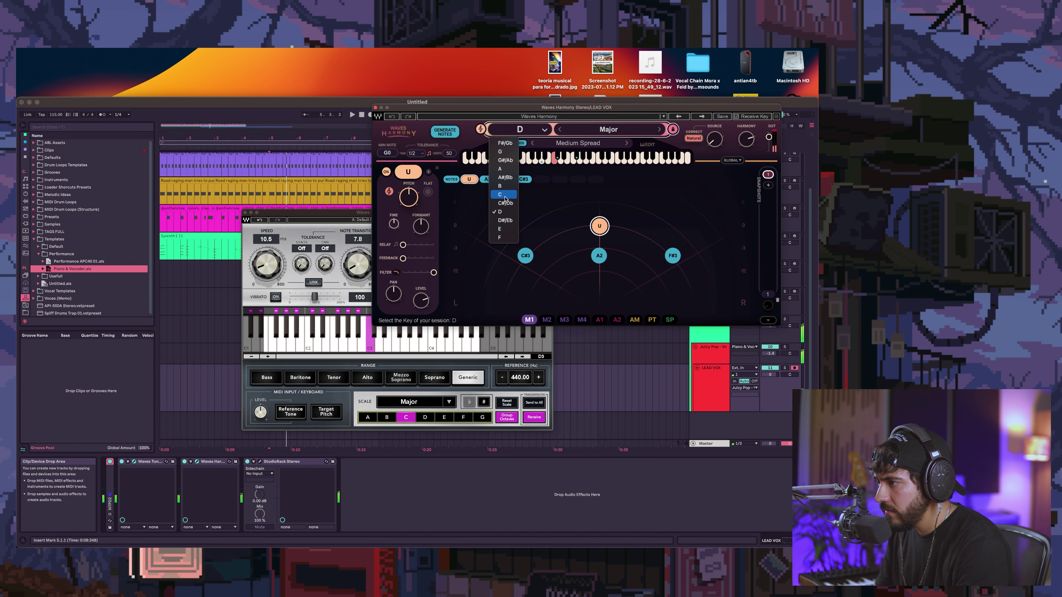
pyautogui.click(505, 198)
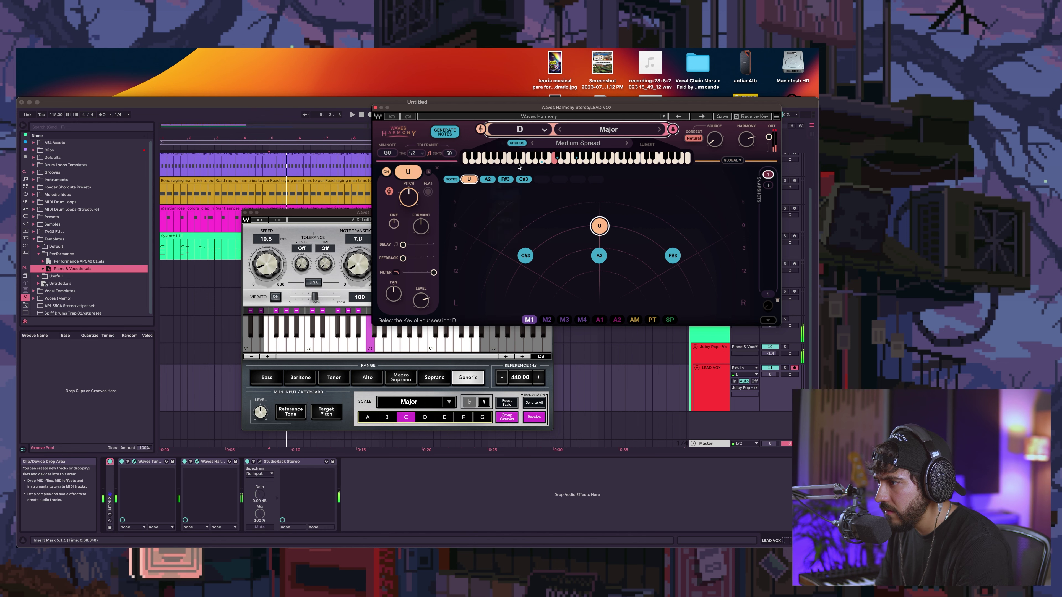
pyautogui.click(376, 108)
# Place the insertion point at bar 4 on the LEAD VOX track, stop playback and select the Piano V3 track.
pyautogui.click(242, 390)
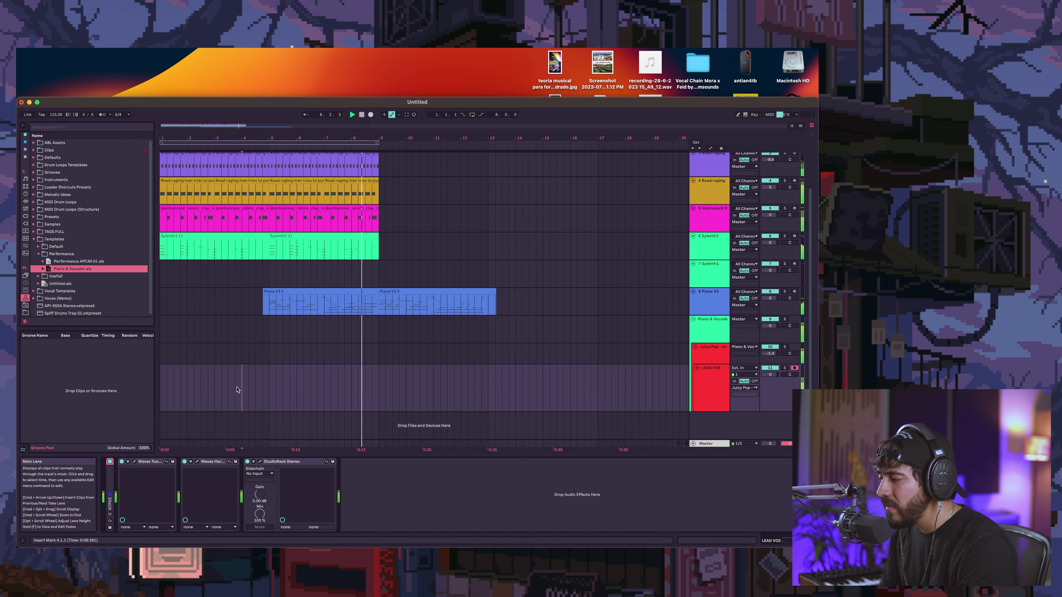
pyautogui.press('space')
pyautogui.click(714, 305)
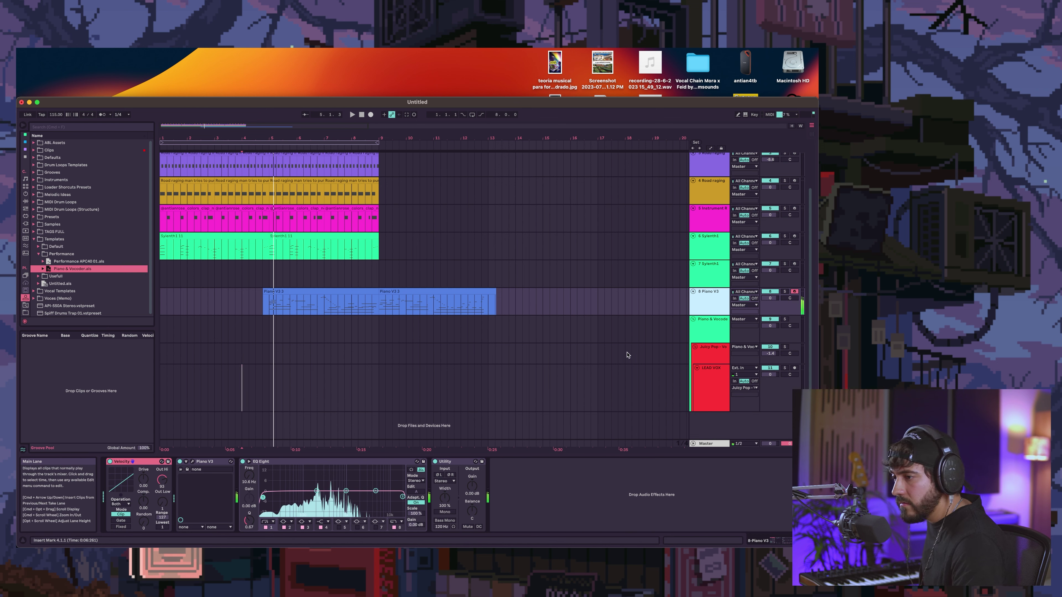
# Set Waves Harmony on the LEAD VOX track to the key of A with the Minor scale.
pyautogui.click(414, 389)
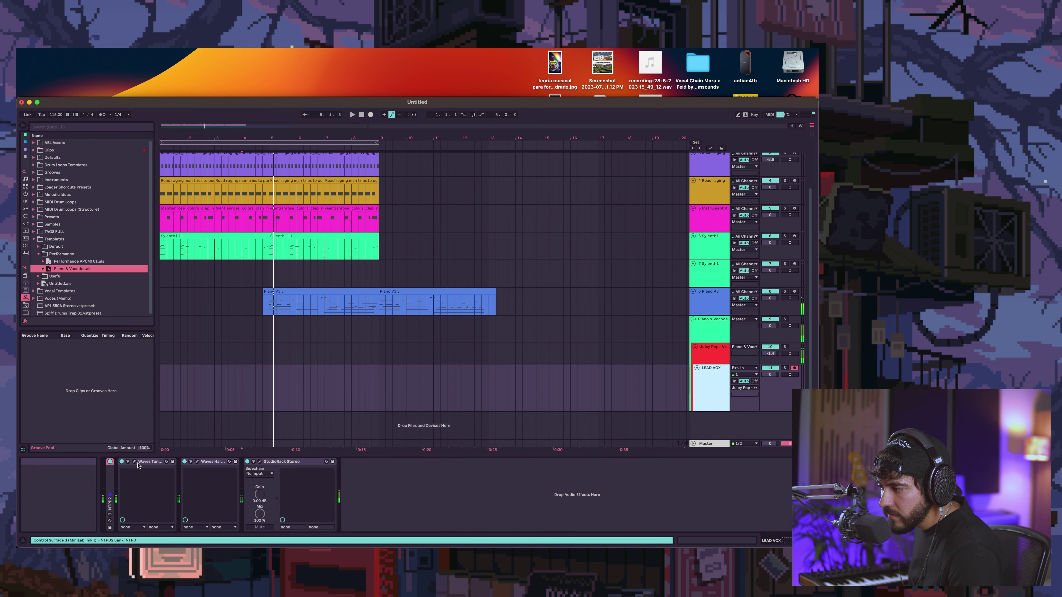
pyautogui.click(519, 129)
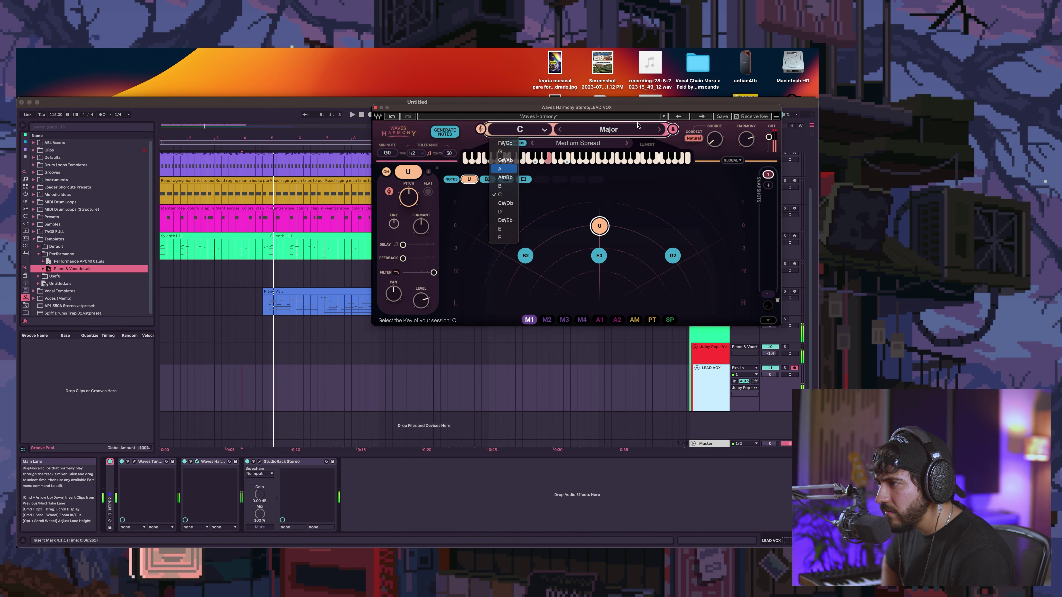
pyautogui.click(621, 131)
pyautogui.click(585, 150)
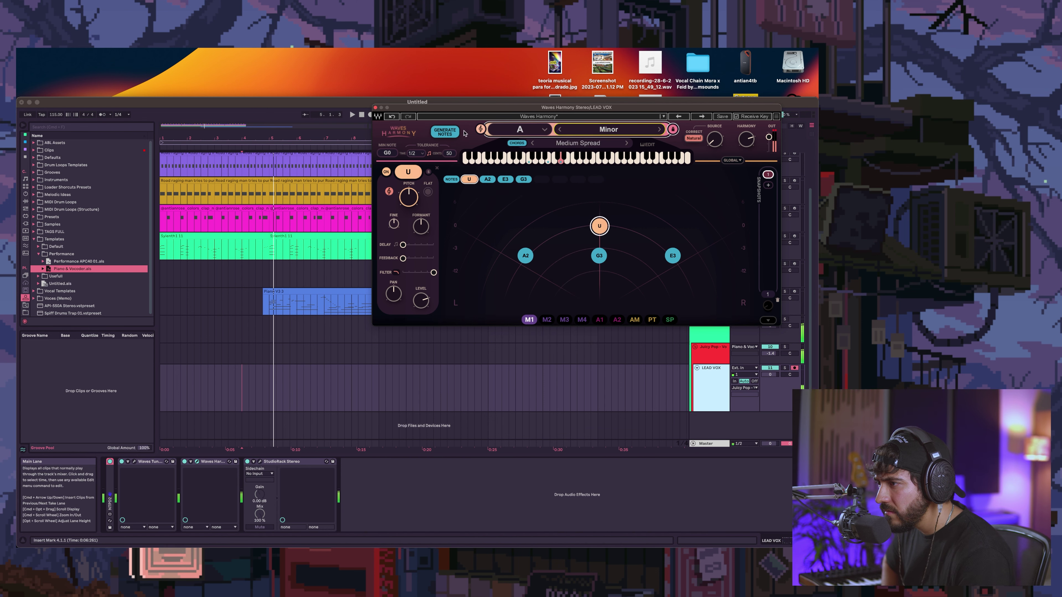
pyautogui.click(376, 108)
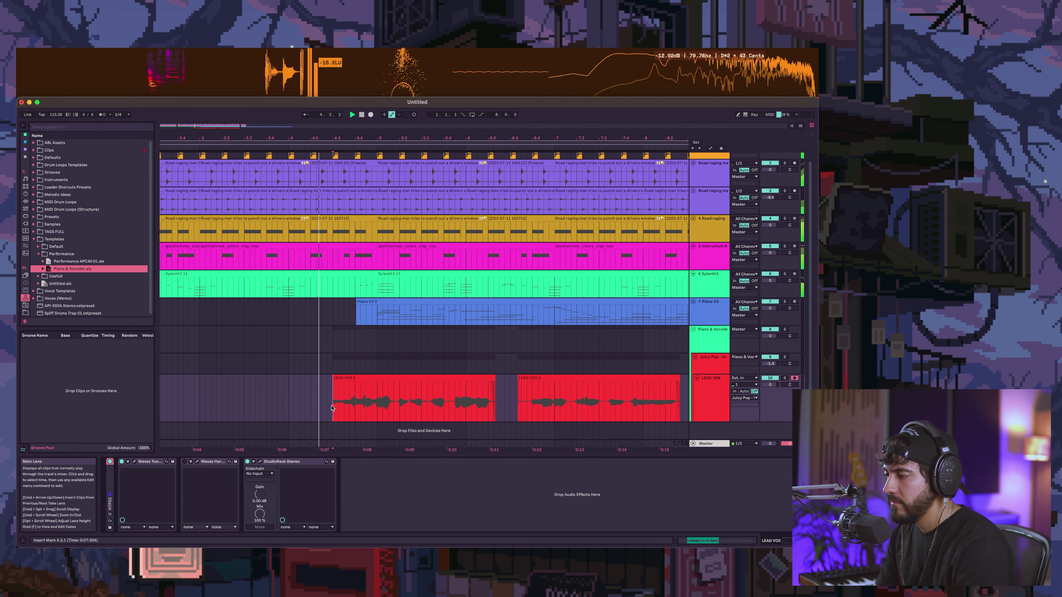
# Duplicate the LEAD VOX track with its recorded clips.
pyautogui.click(722, 405)
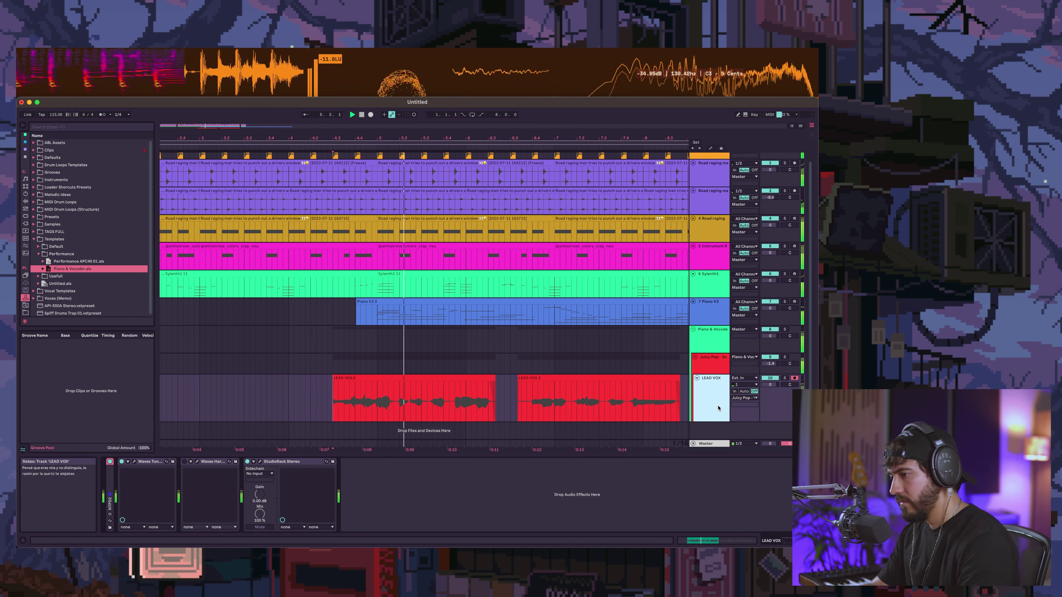
pyautogui.press('super+d')
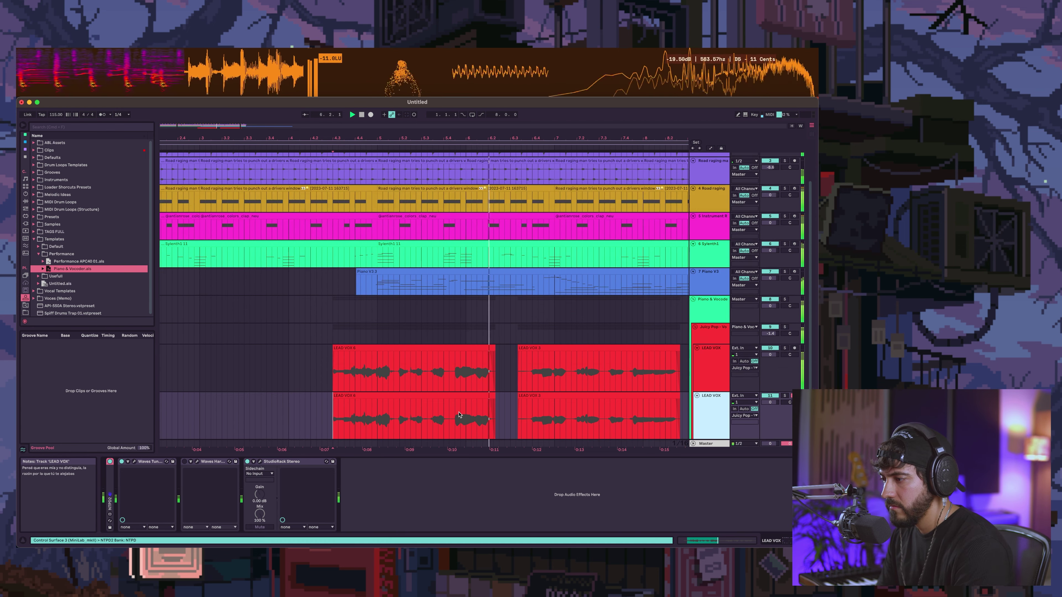
# Select both copied vocal clips on the duplicated LEAD VOX track.
pyautogui.scroll(-5, 403, 417)
pyautogui.click(397, 395)
pyautogui.keyDown('shift'); pyautogui.click(534, 408); pyautogui.keyUp('shift')
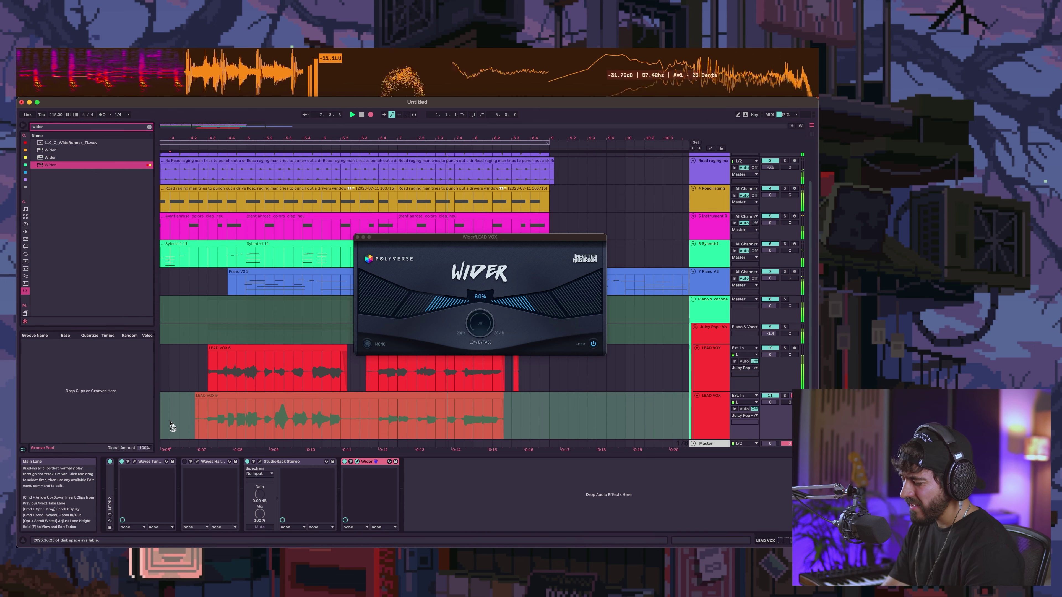
# Stop recording the new take on the second LEAD VOX track and trim the clip's end and start to match the original vocals.
pyautogui.press('space')
pyautogui.press('space')
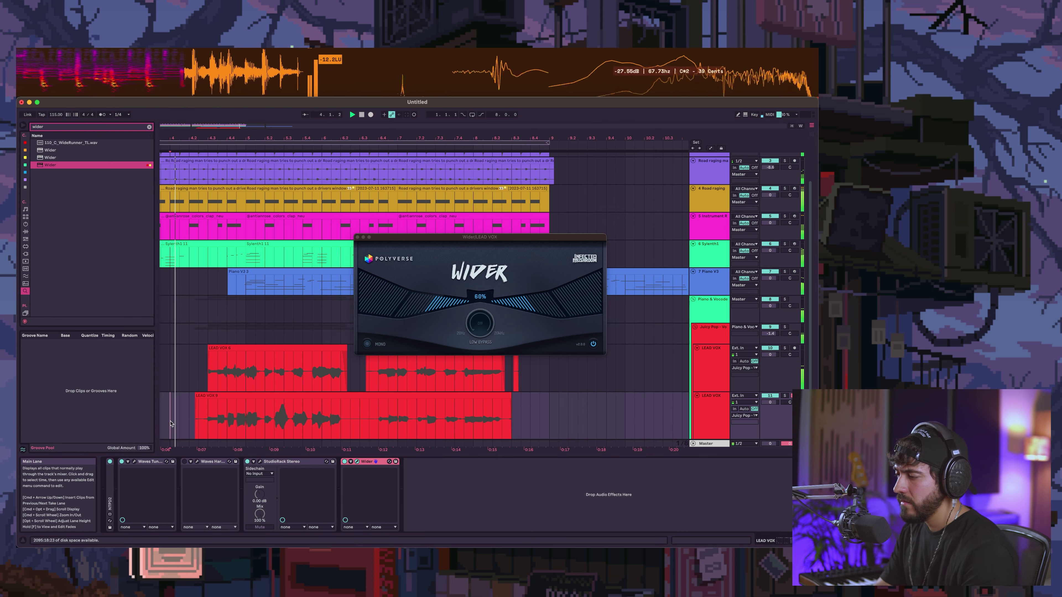
pyautogui.click(507, 397)
pyautogui.moveTo(507, 398); pyautogui.dragTo(501, 397)
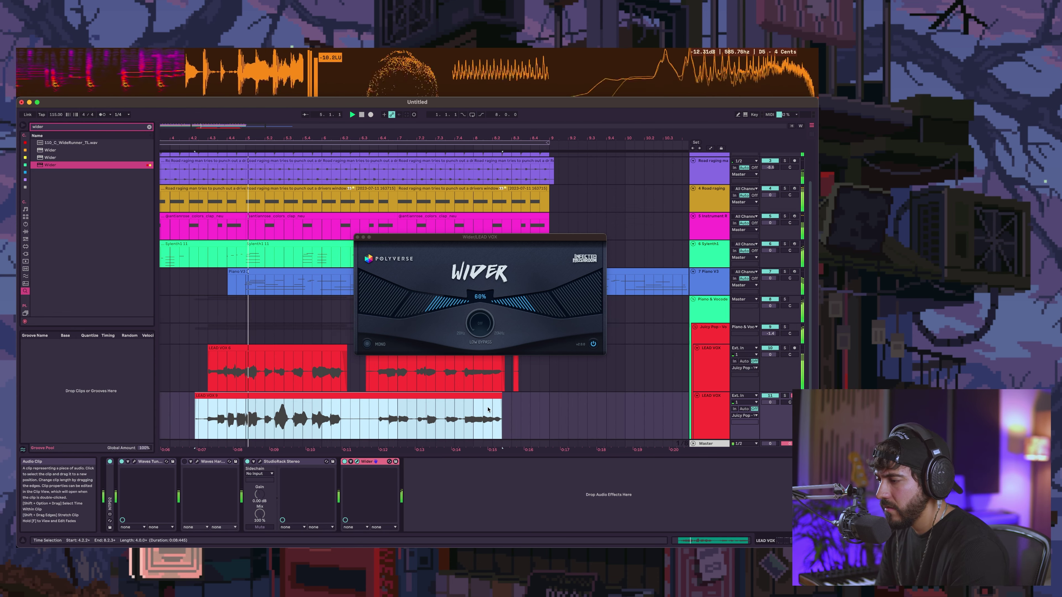
pyautogui.moveTo(196, 395); pyautogui.dragTo(207, 395)
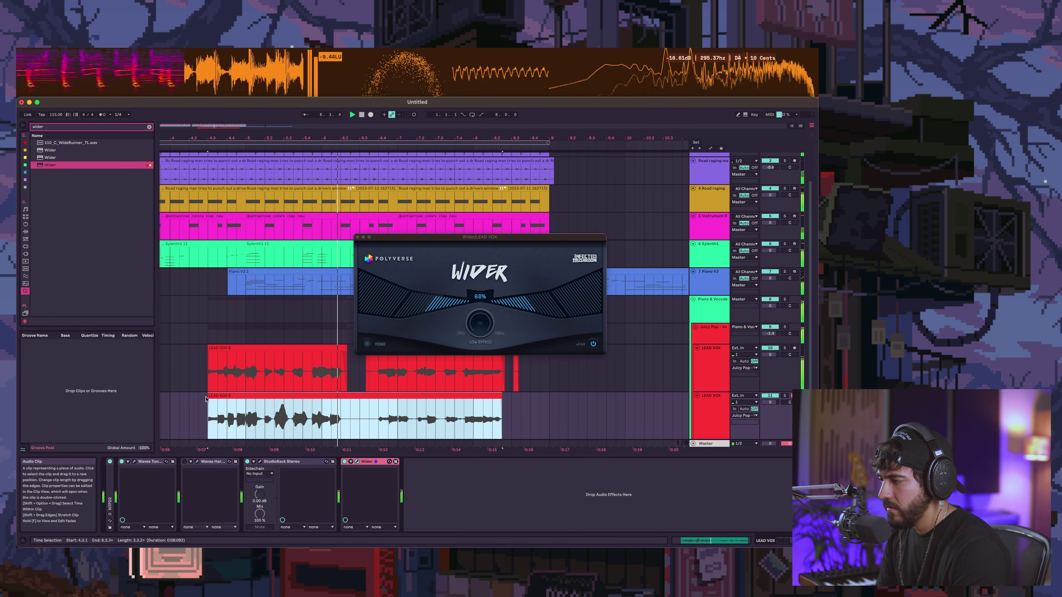
# Close the Wider window and record a new take of the second phrase on the second LEAD VOX track, starting playback from 5.3.3.
pyautogui.click(357, 237)
pyautogui.scroll(6, 183, 410)
pyautogui.scroll(-3, 494, 418)
pyautogui.click(565, 418)
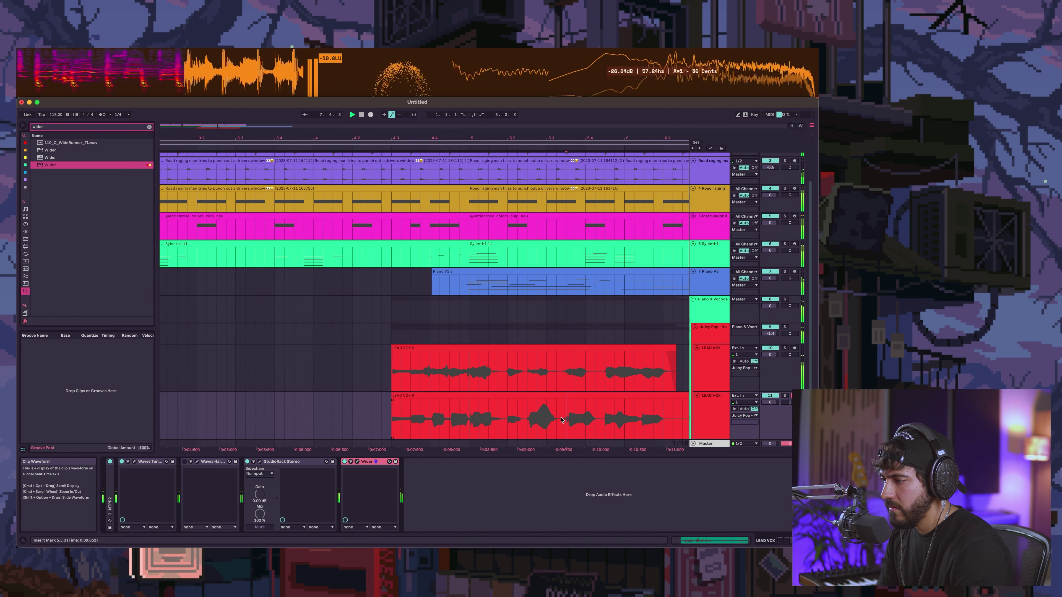
pyautogui.hscroll(3, 542, 415)
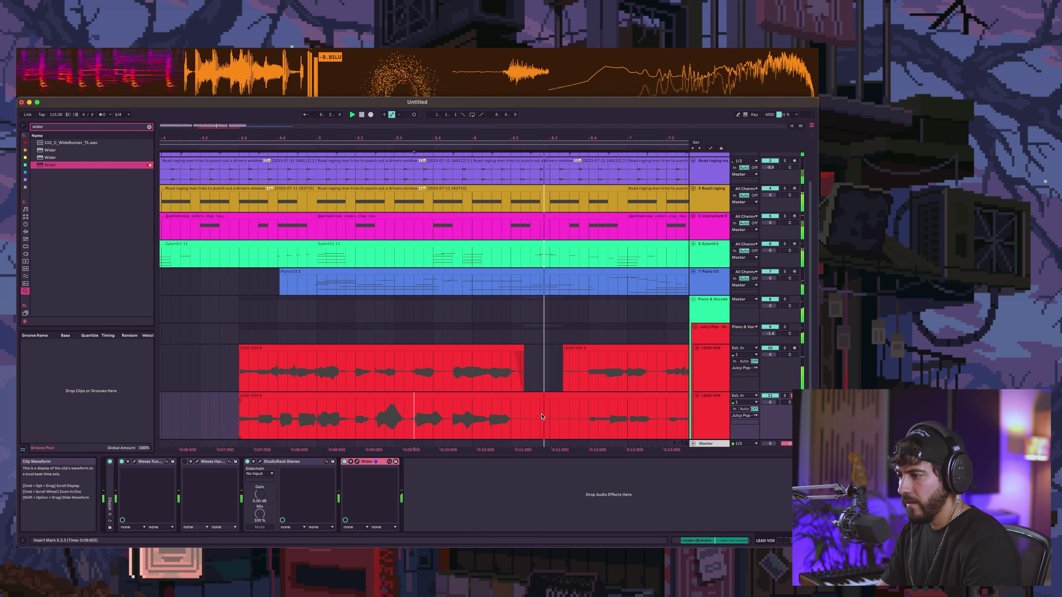
pyautogui.press('F9')
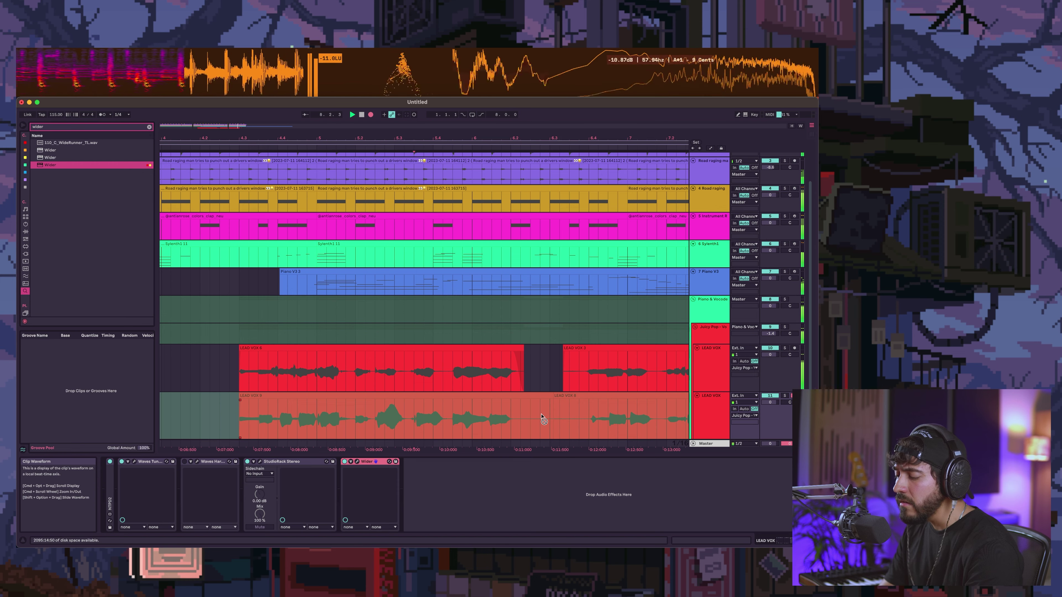
pyautogui.press('F9')
pyautogui.click(596, 396)
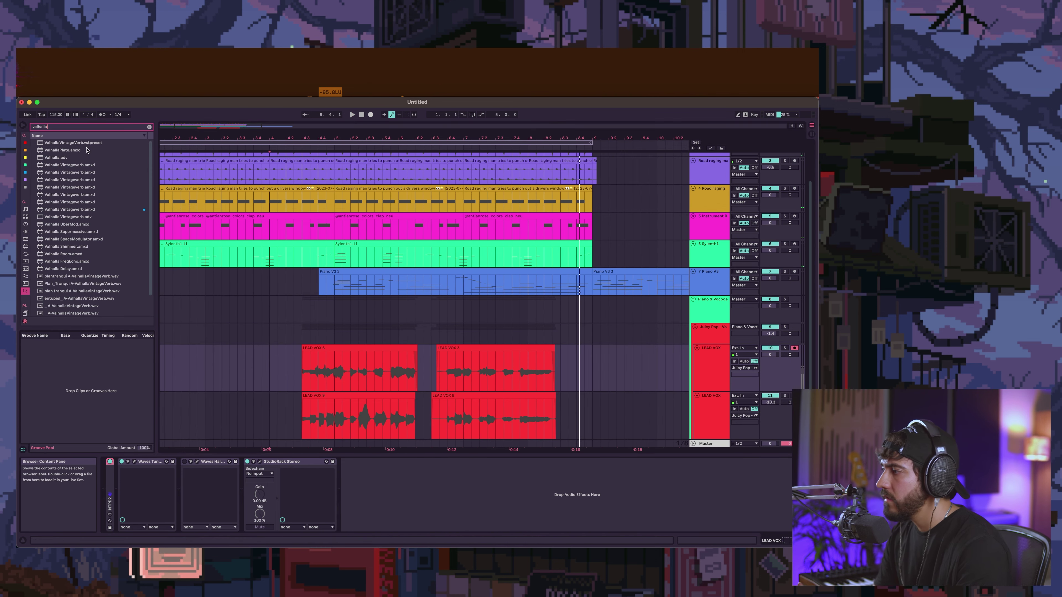
# Add Valhalla VintageVerb after StudioRack on the first LEAD VOX track and lower the Piano V3 track's volume.
pyautogui.moveTo(69, 209); pyautogui.dragTo(376, 494)
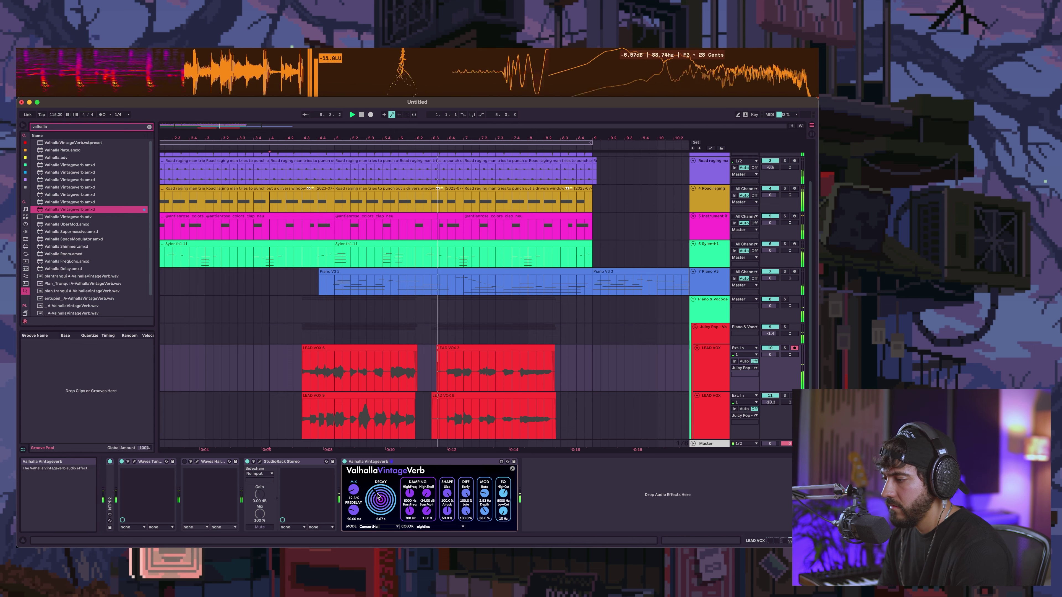
pyautogui.click(772, 279)
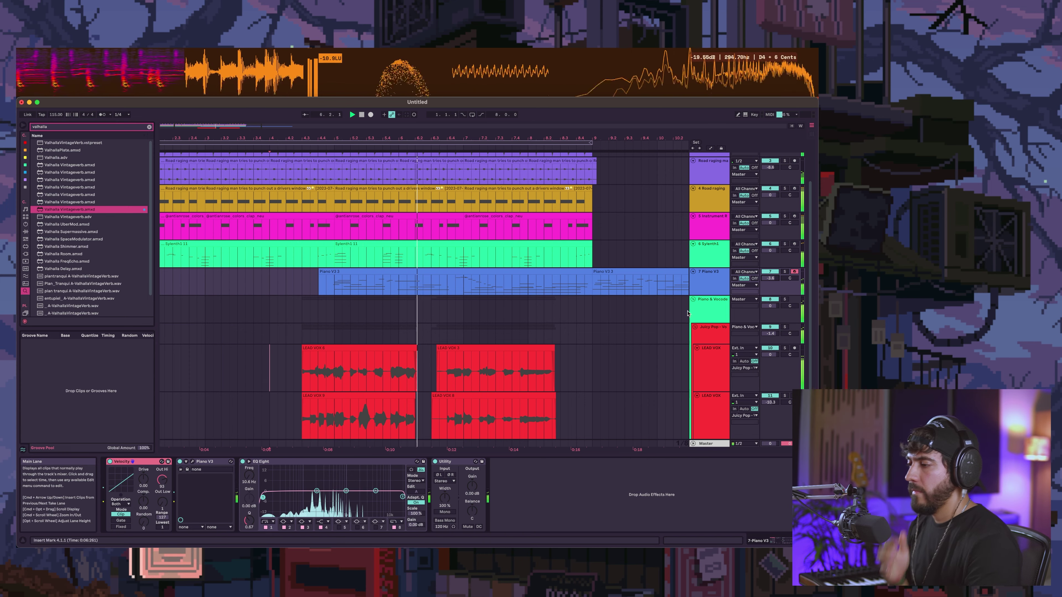
pyautogui.scroll(-1, 584, 340)
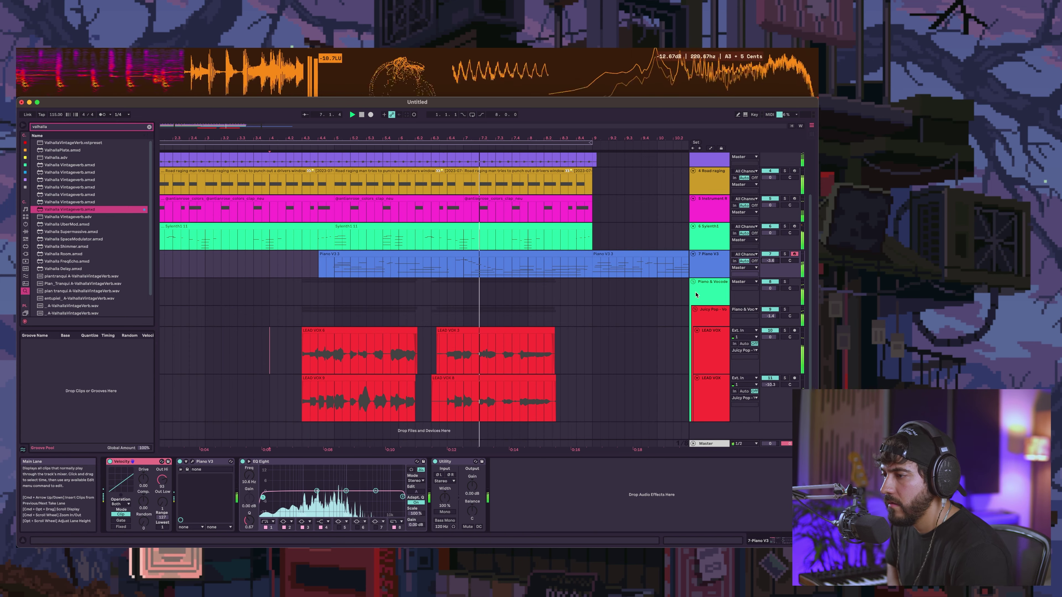
# Quantize the opening chord notes from F2 to C4 in the first Piano V3 clip.
pyautogui.click(711, 241)
pyautogui.click(693, 254)
pyautogui.moveTo(227, 383); pyautogui.dragTo(263, 487)
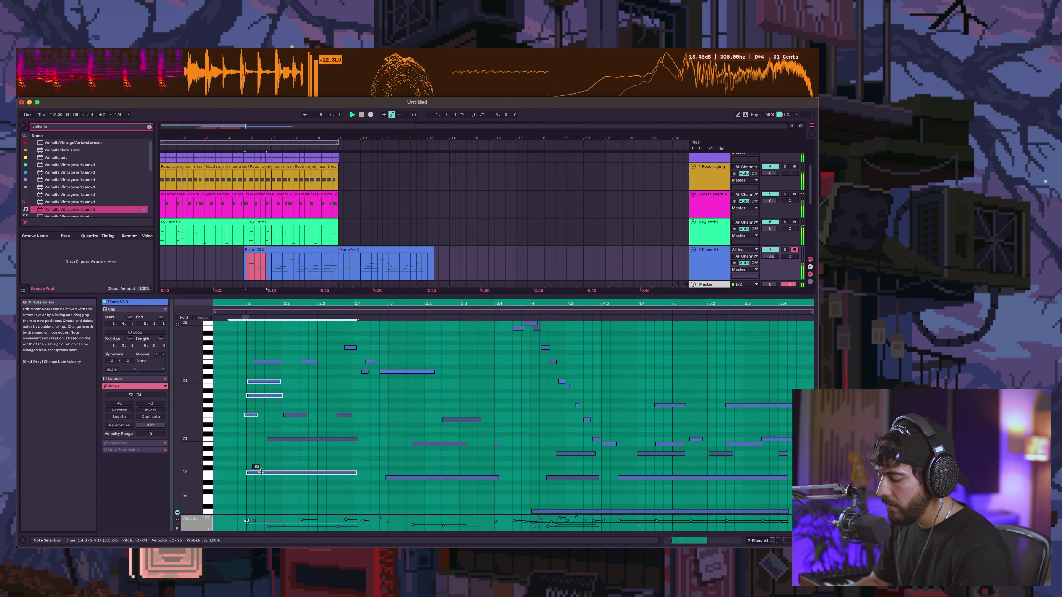
pyautogui.press('super+u')
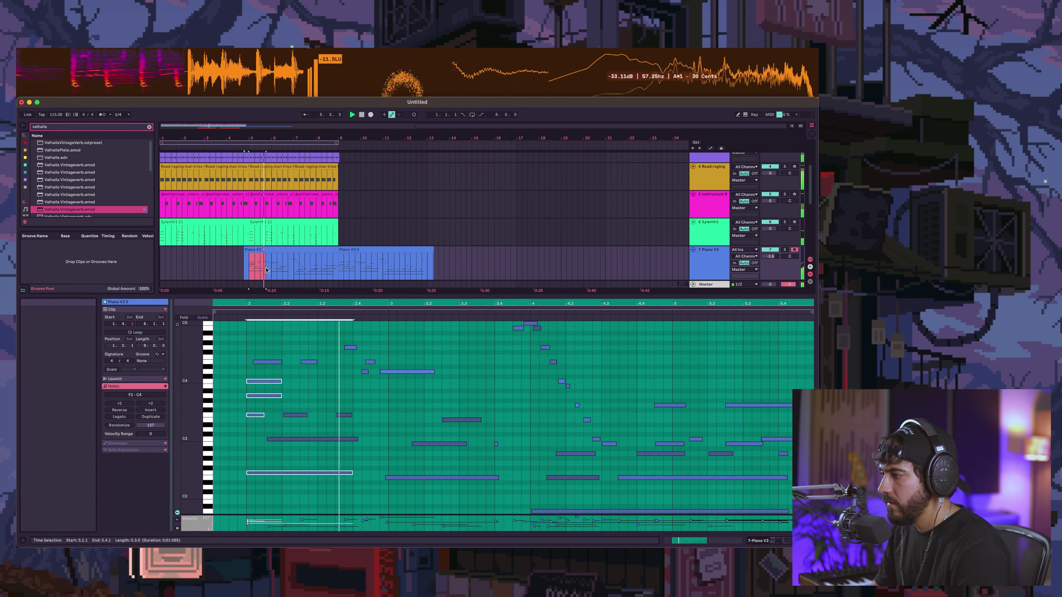
# Split the first Piano V3 clip at bar 5 and delete the short fragment before the split.
pyautogui.click(249, 268)
pyautogui.press('super+e')
pyautogui.click(246, 250)
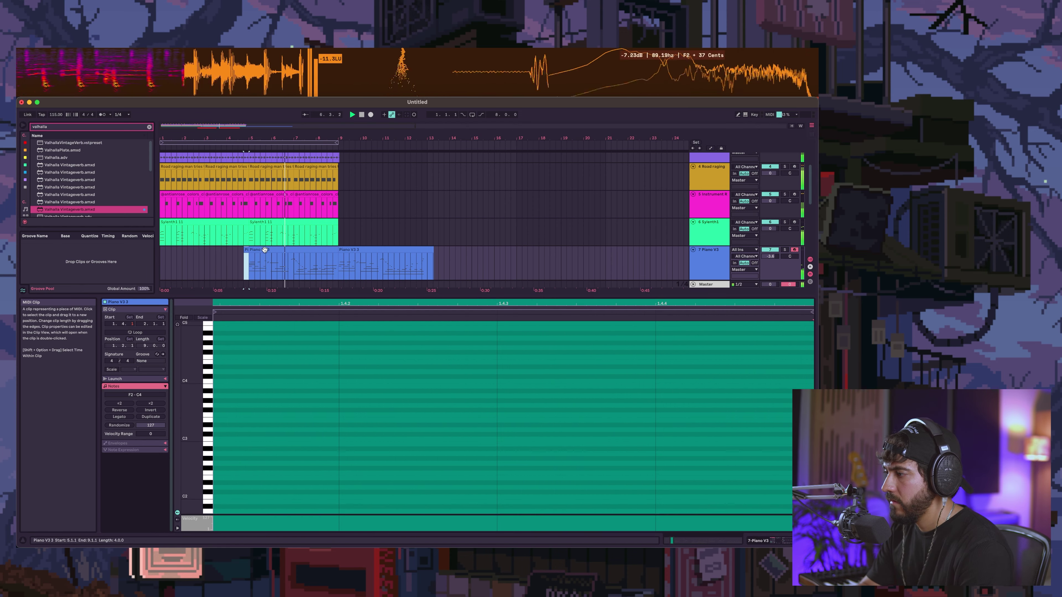
pyautogui.press('Delete')
# Move both remaining Piano V3 clips to start at 1.1.1 and close the note editor.
pyautogui.click(327, 251)
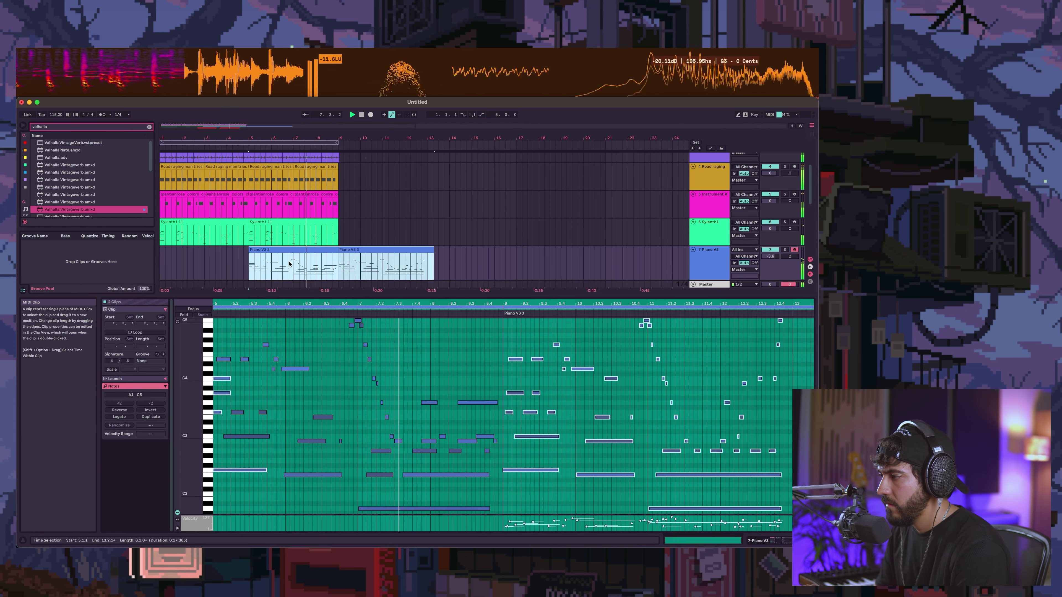
pyautogui.moveTo(268, 261); pyautogui.dragTo(179, 253)
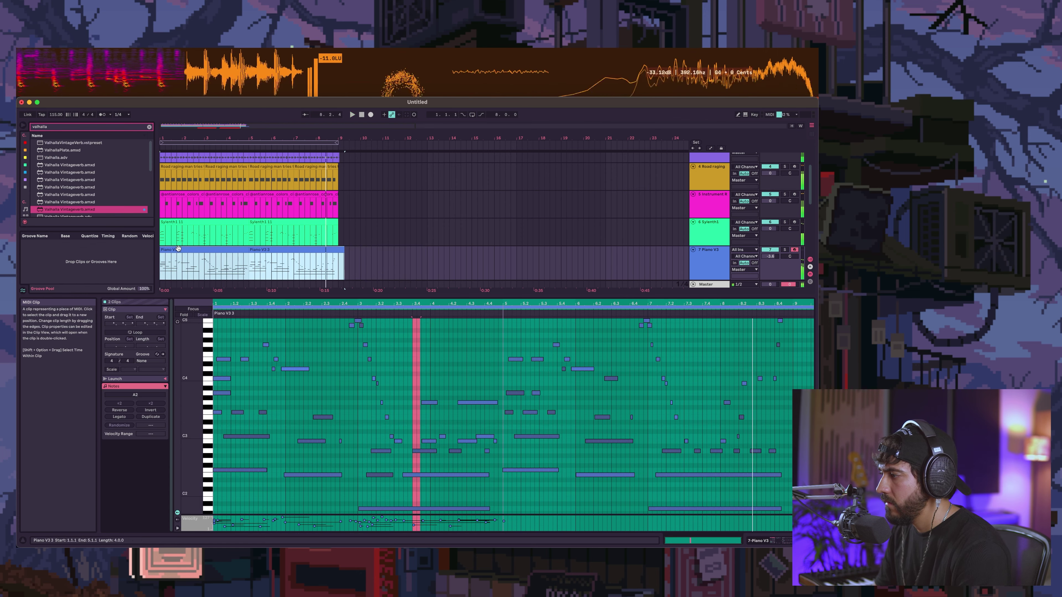
pyautogui.scroll(3, 206, 267)
pyautogui.scroll(-4, 218, 268)
pyautogui.hotkey('shift', 'Tab')
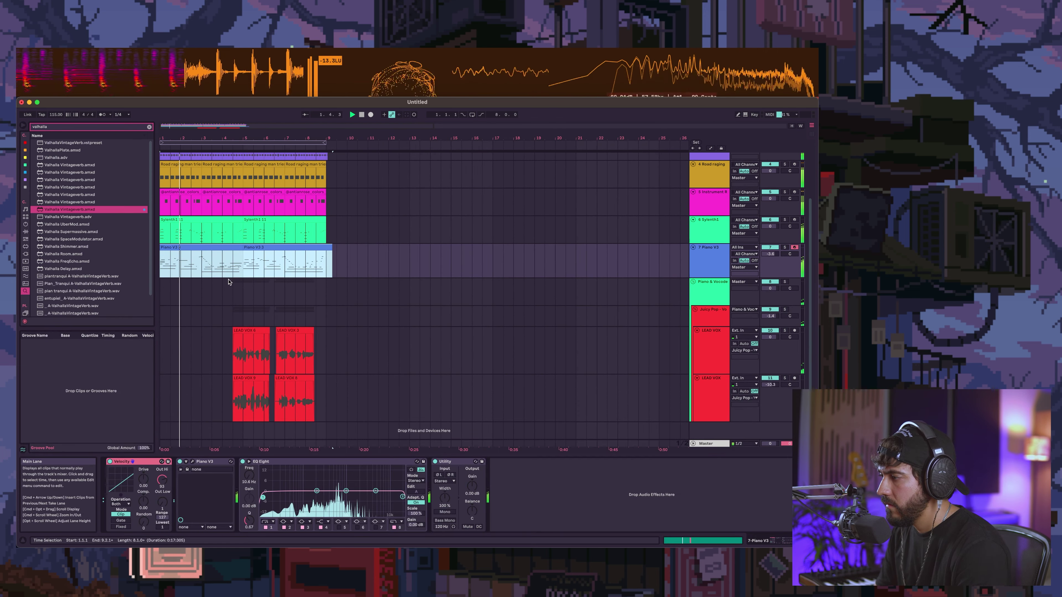
# Deactivate the second Piano V3 clip, which begins at bar 5.
pyautogui.click(266, 253)
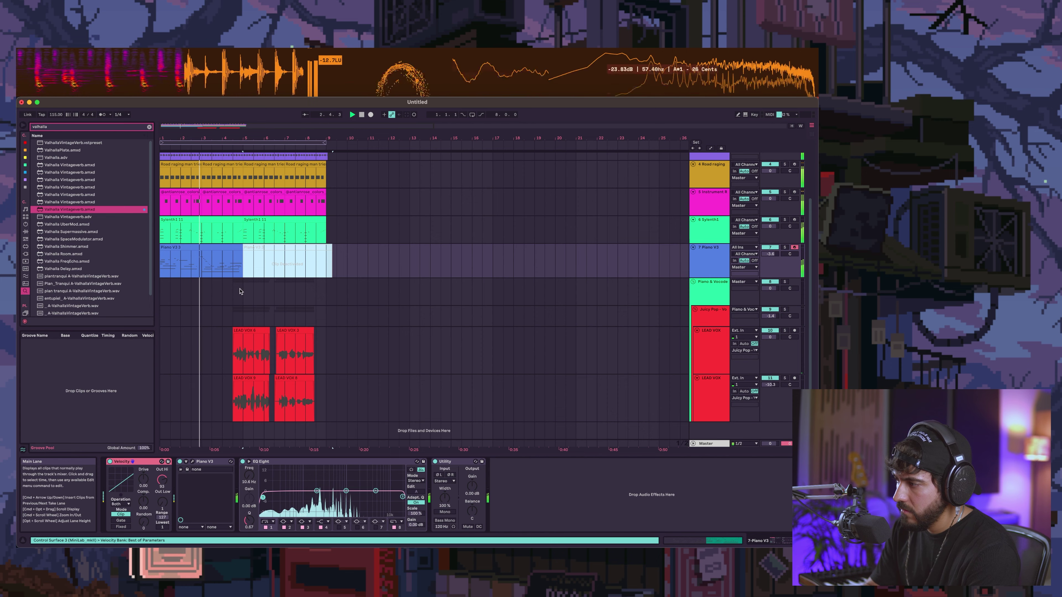
pyautogui.press('0')
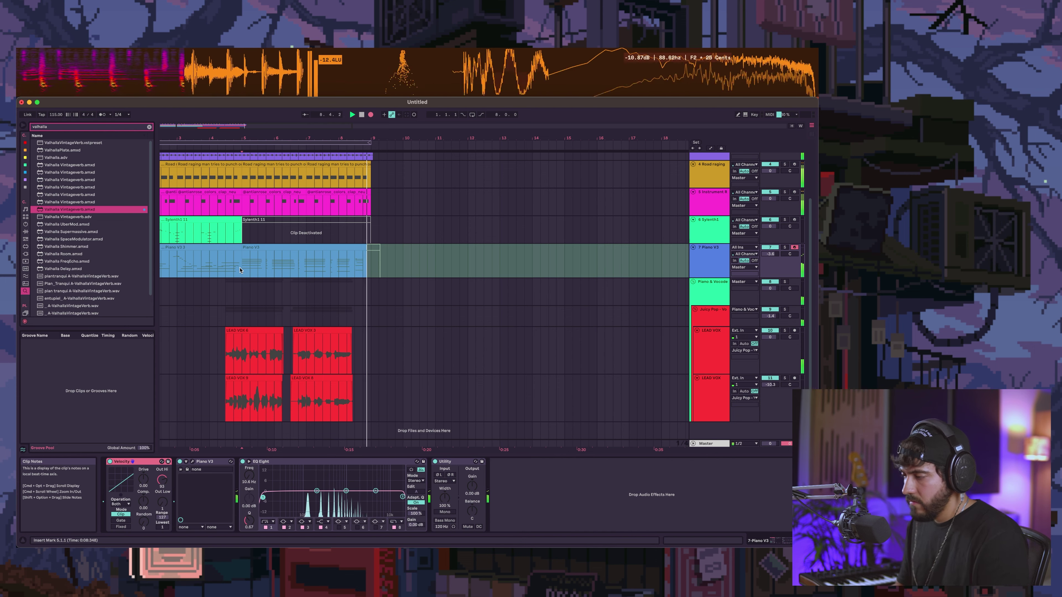
# Stop recording the new Piano V3 part and play it back from bar 5.
pyautogui.press('space')
pyautogui.press('space')
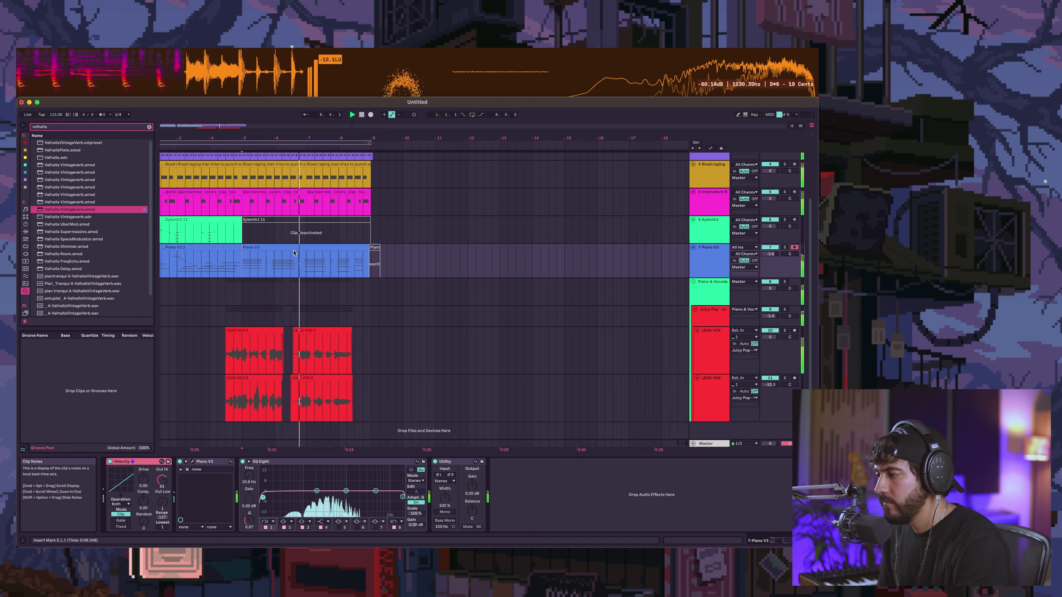
pyautogui.scroll(3, 245, 283)
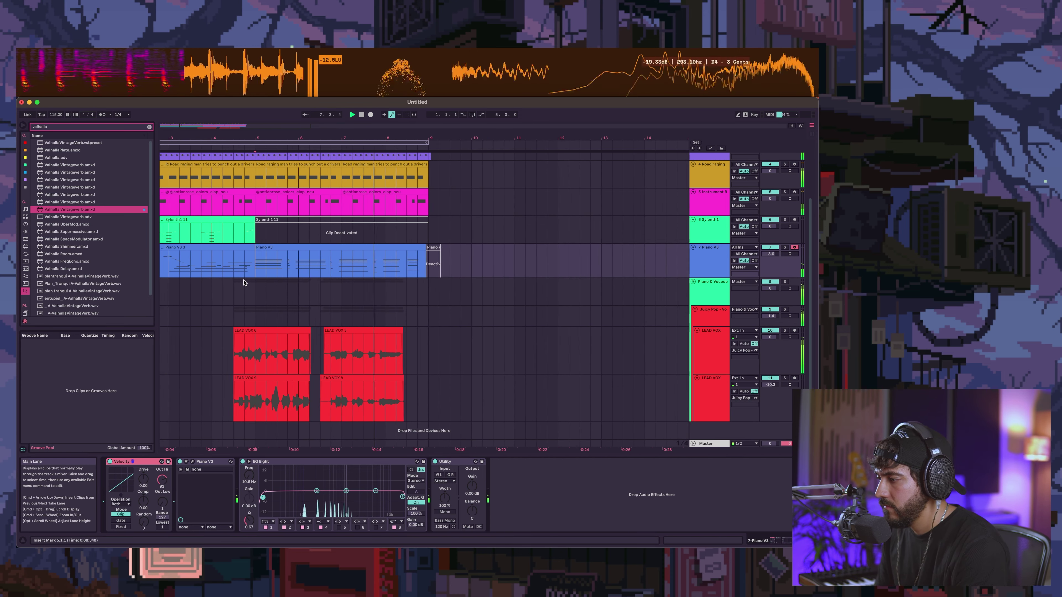